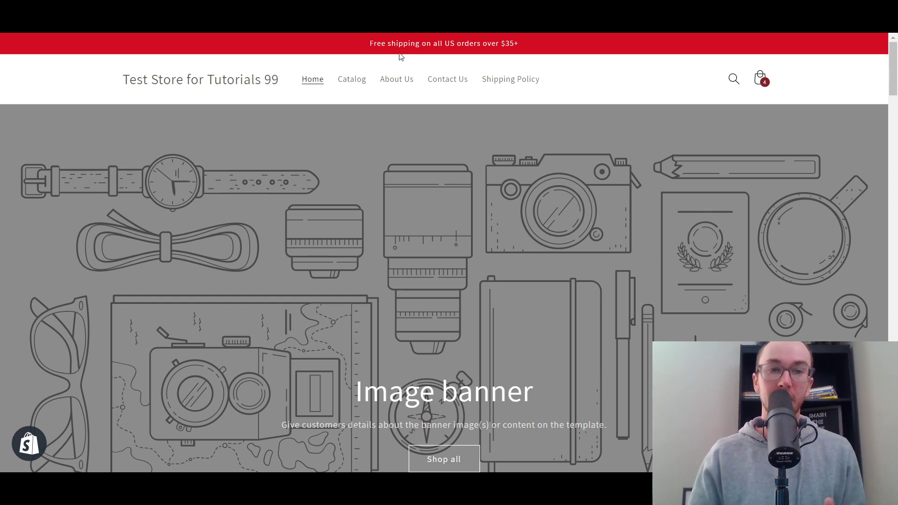
drag(372, 43, 521, 43)
click(530, 45)
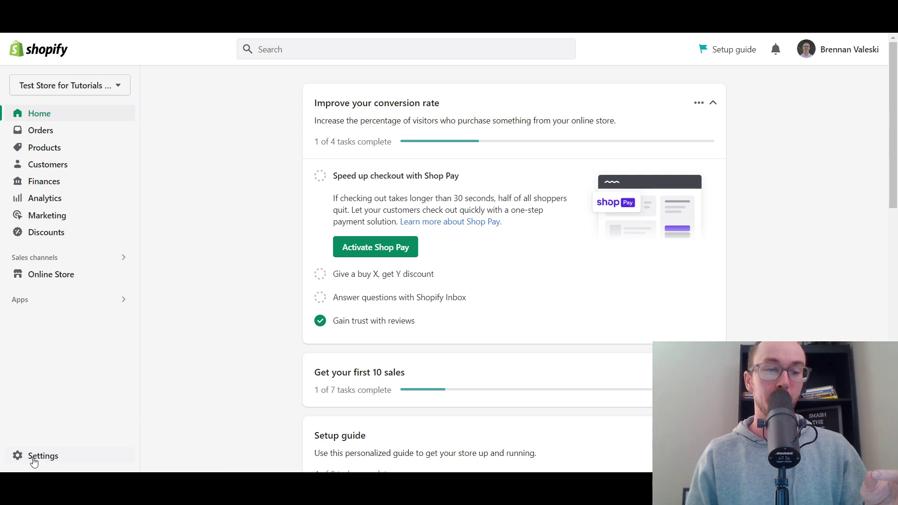
Step: Search the store admin for SHIPPING and open the Shipping settings where shipping destinations and charges are chosen
click(283, 51)
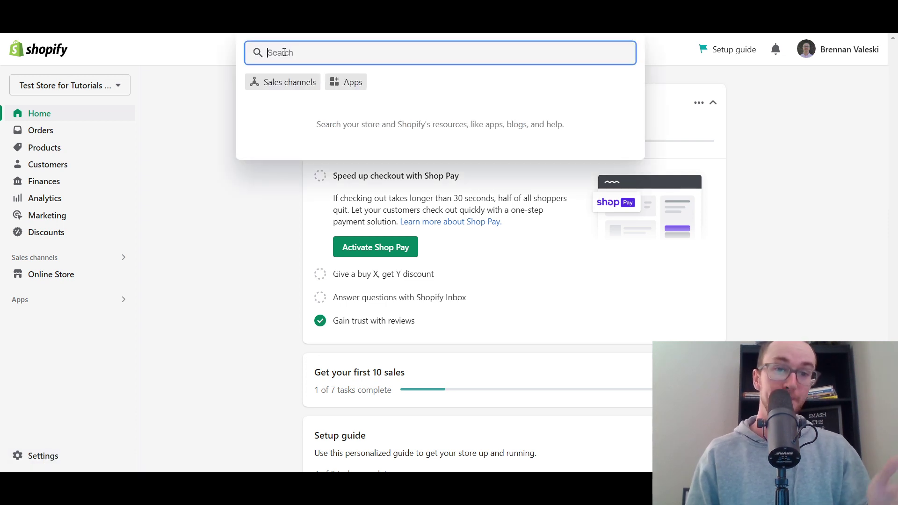
text(SHIPPING)
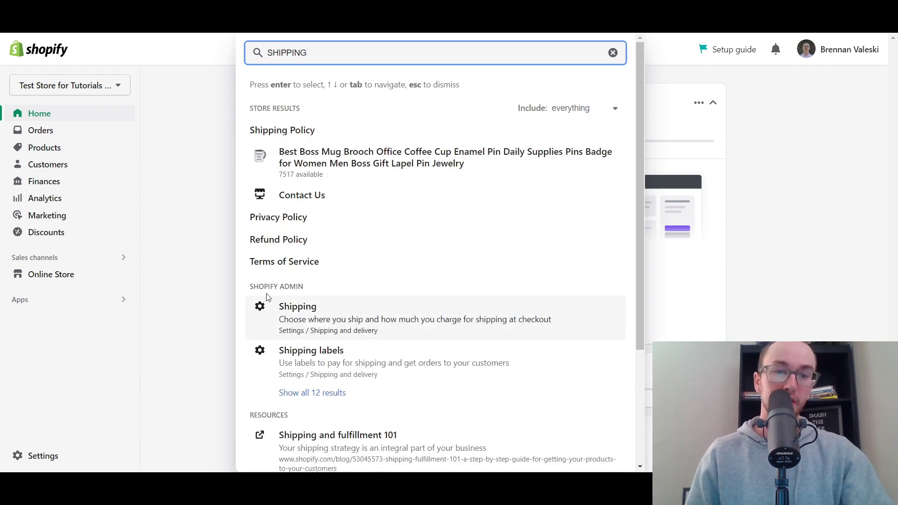
click(318, 316)
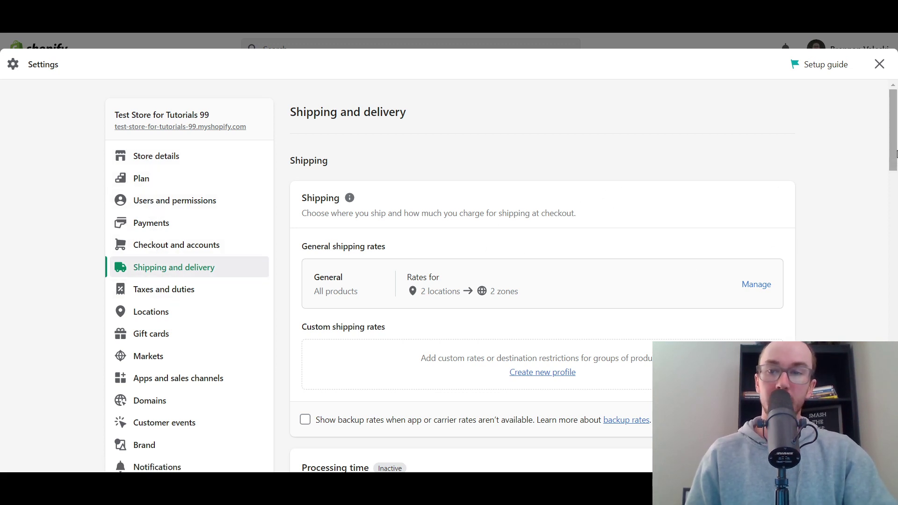
mouse_move(894, 154)
mouse_down()
mouse_move(895, 189)
mouse_move(895, 139)
mouse_up()
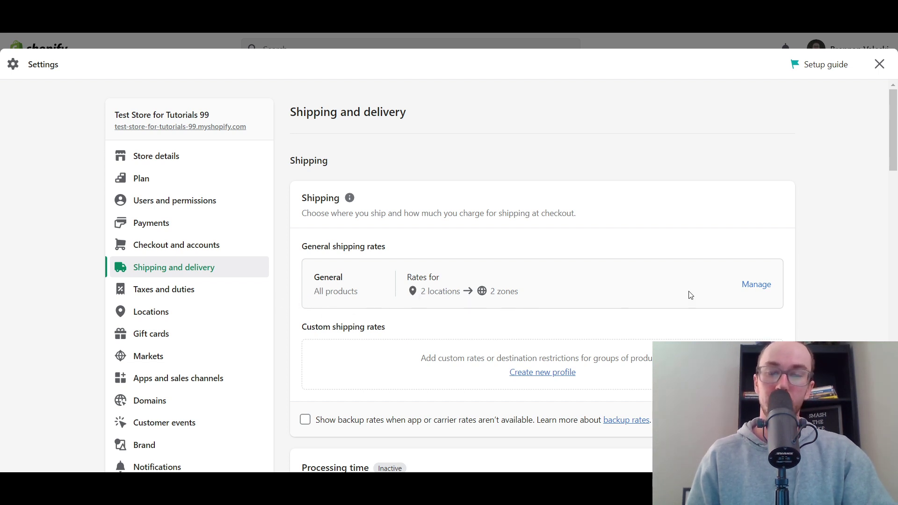
Step: Open the General profile's shipping rates for management and review the Domestic and Rest of the World rates
click(756, 284)
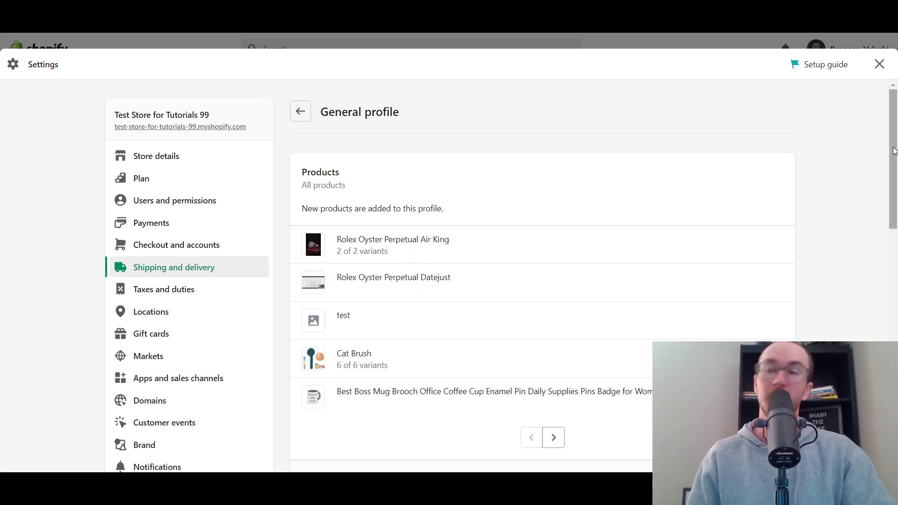
drag(888, 144, 873, 325)
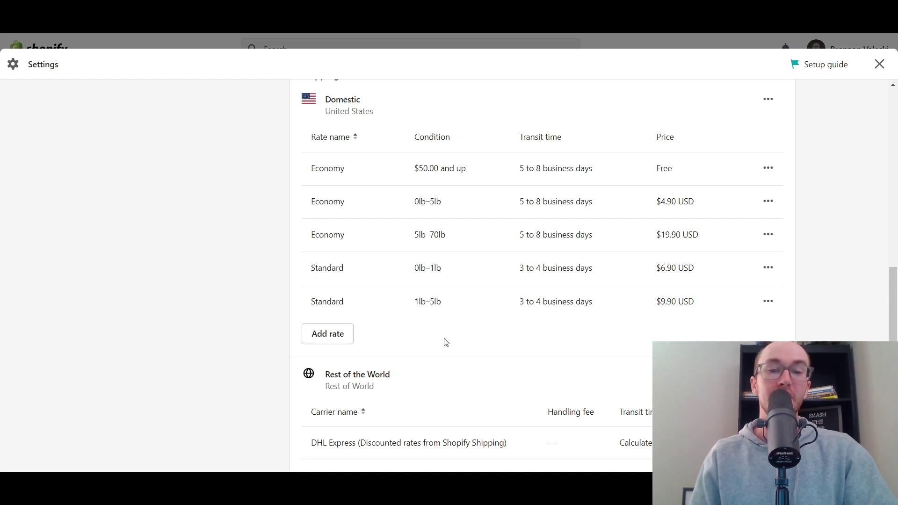
drag(894, 335, 894, 391)
scroll(701, 405, up, 2)
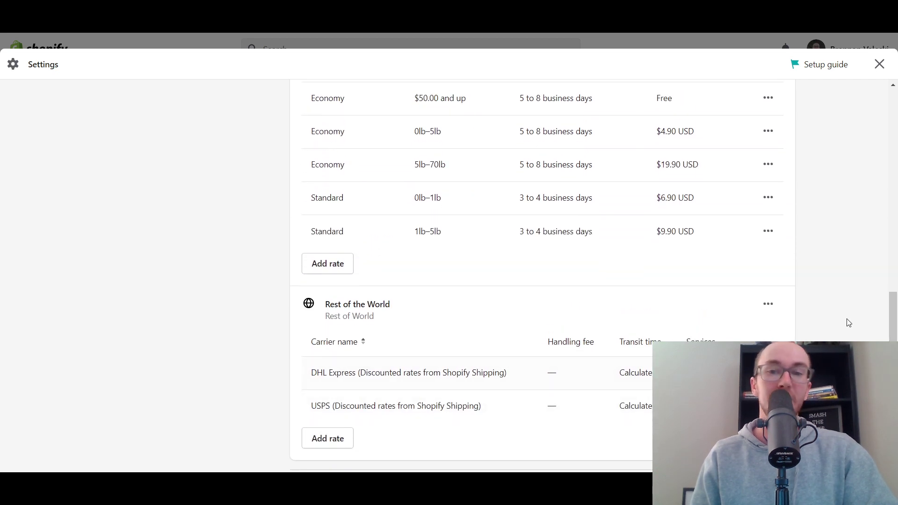
scroll(849, 323, up, 1)
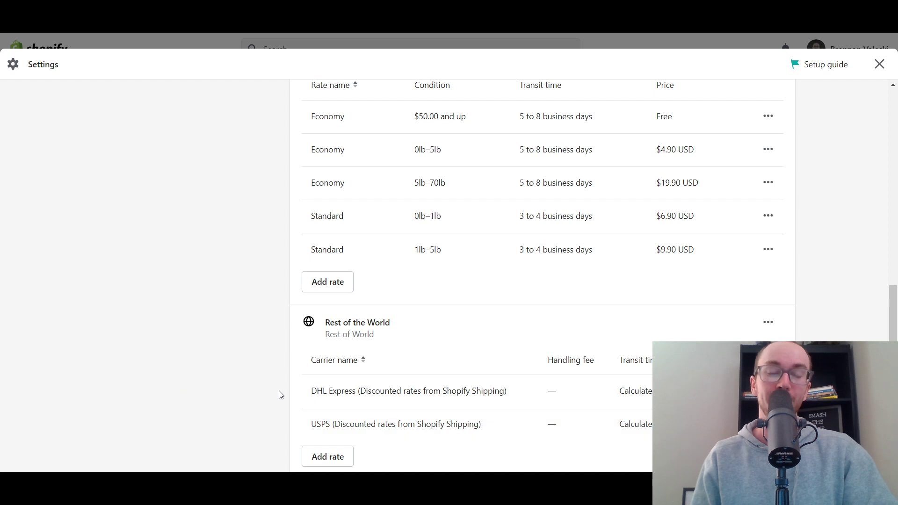
scroll(257, 429, up, 2)
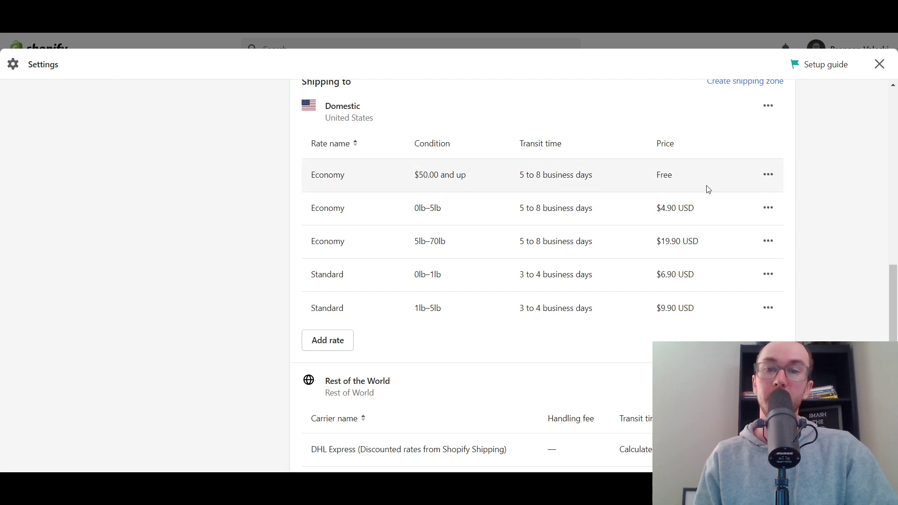
Step: Open the free Economy rate in the Domestic zone for editing and check its transit time options and price
click(769, 176)
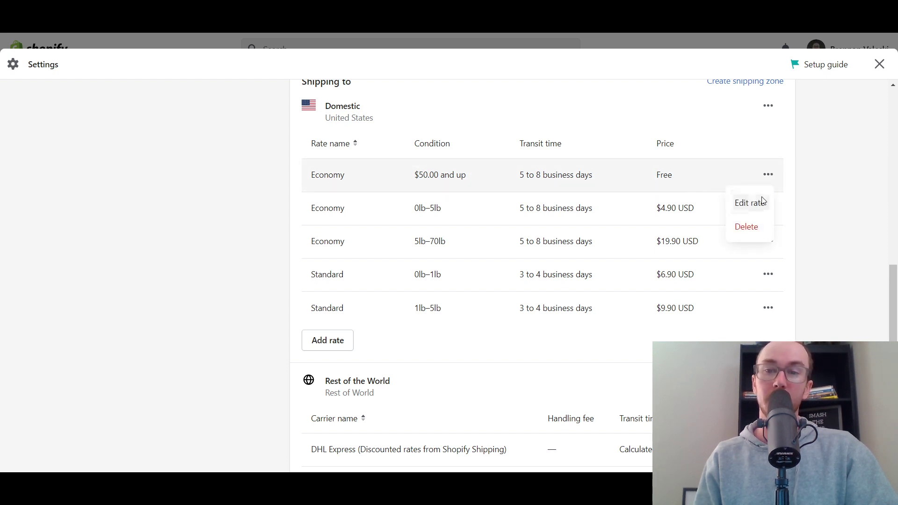
click(763, 202)
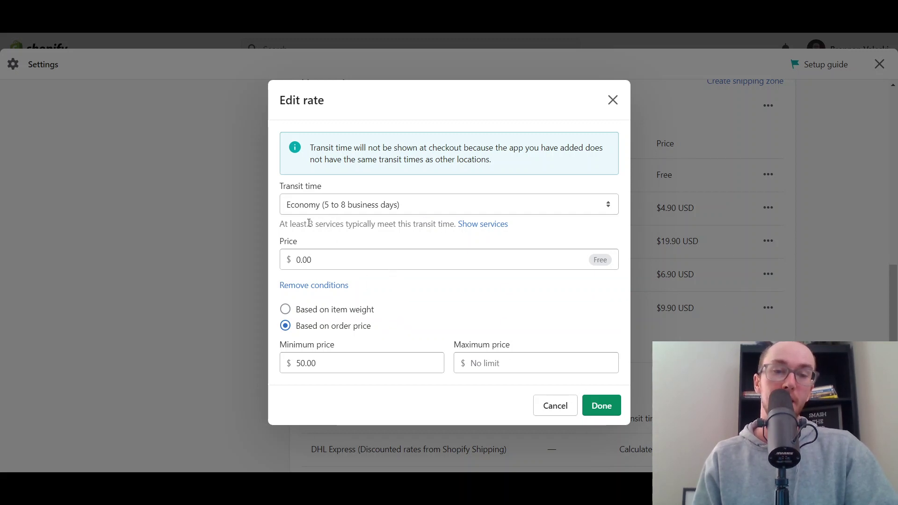
click(383, 209)
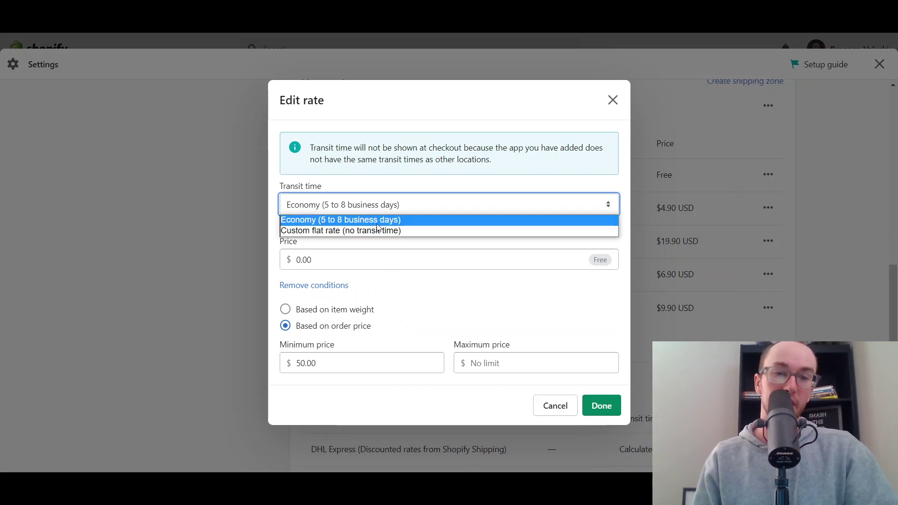
click(391, 185)
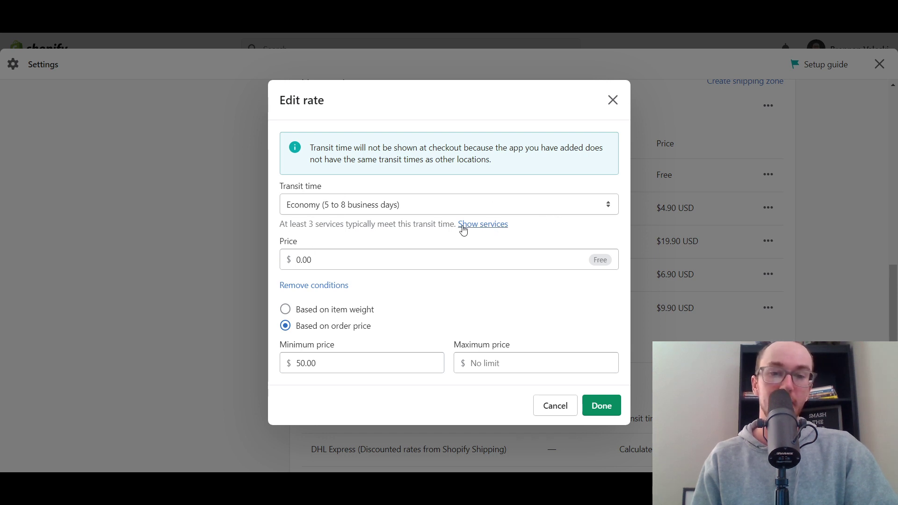
drag(278, 247, 323, 244)
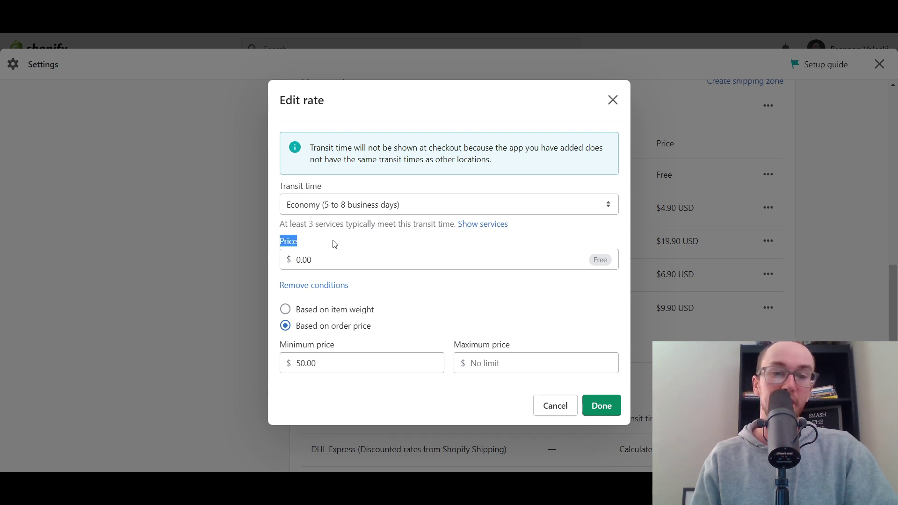
click(334, 244)
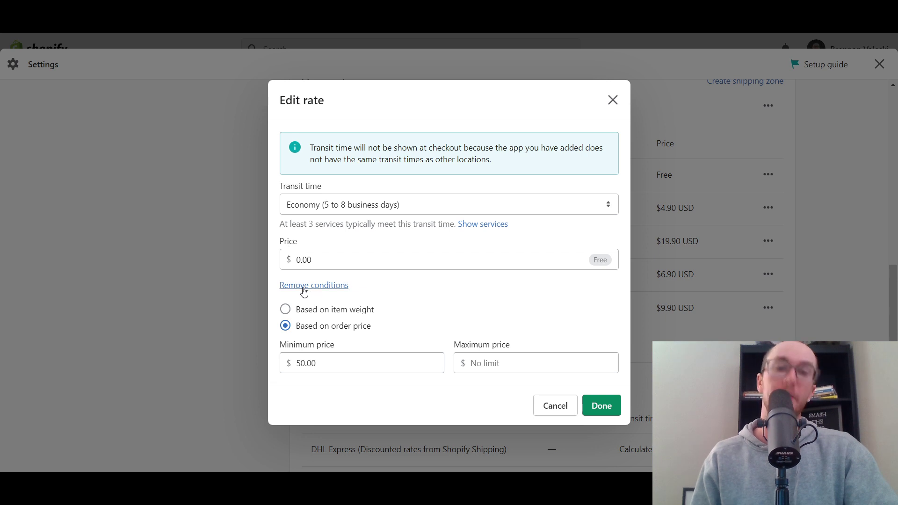
click(310, 260)
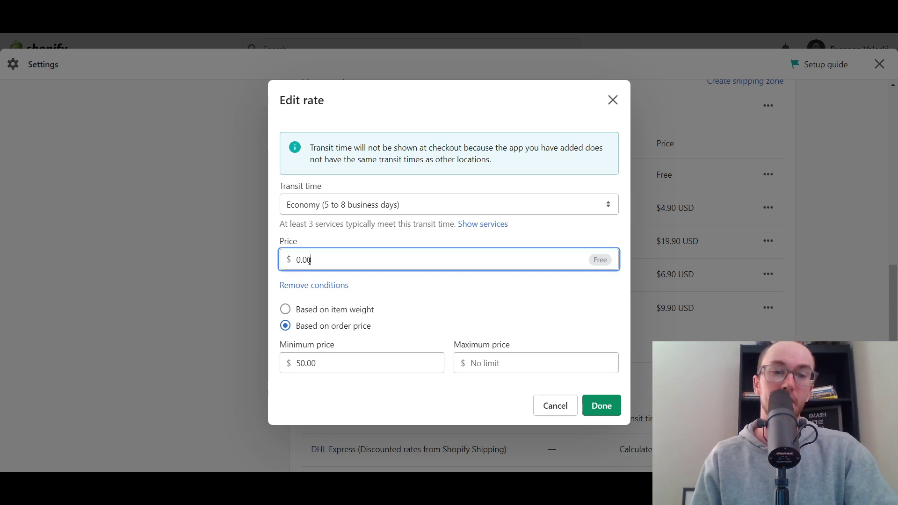
double_click(310, 260)
click(386, 245)
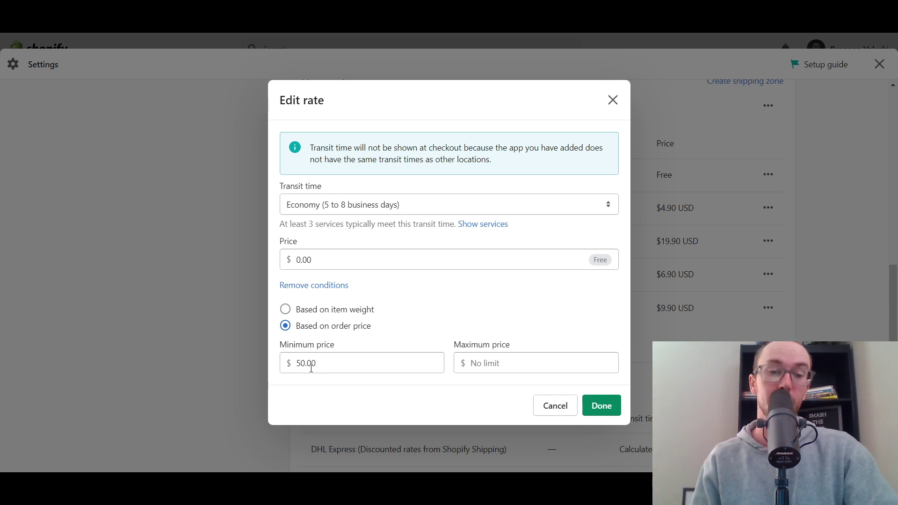
Step: Try minimum order prices of $35 and $20 for the free Economy rate
drag(333, 363, 313, 364)
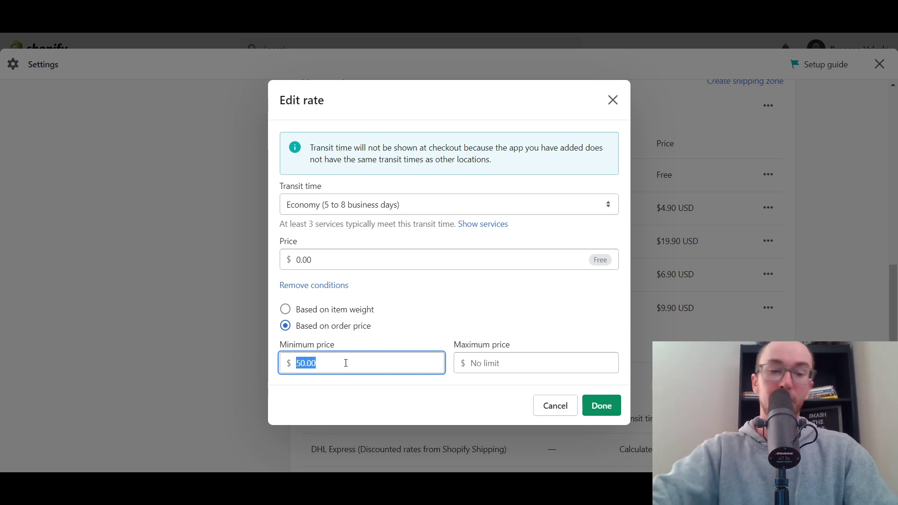
text(35)
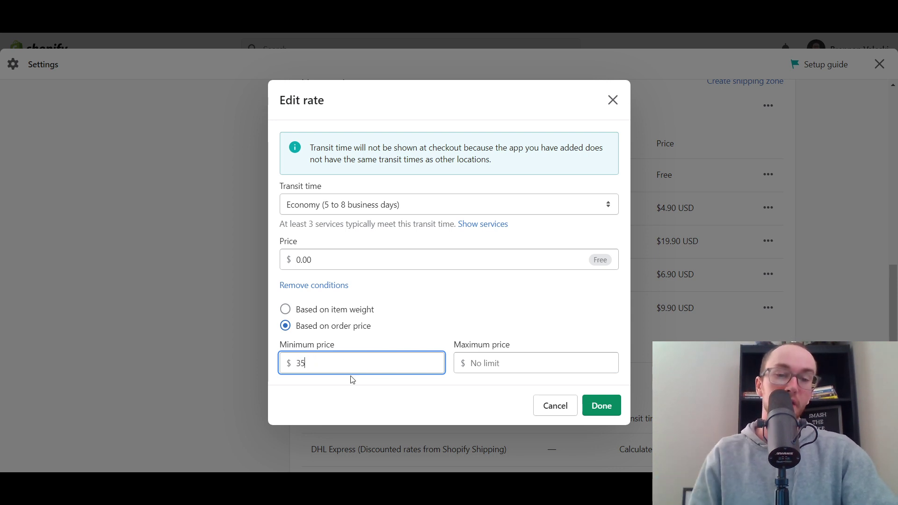
click(352, 378)
drag(315, 367, 298, 370)
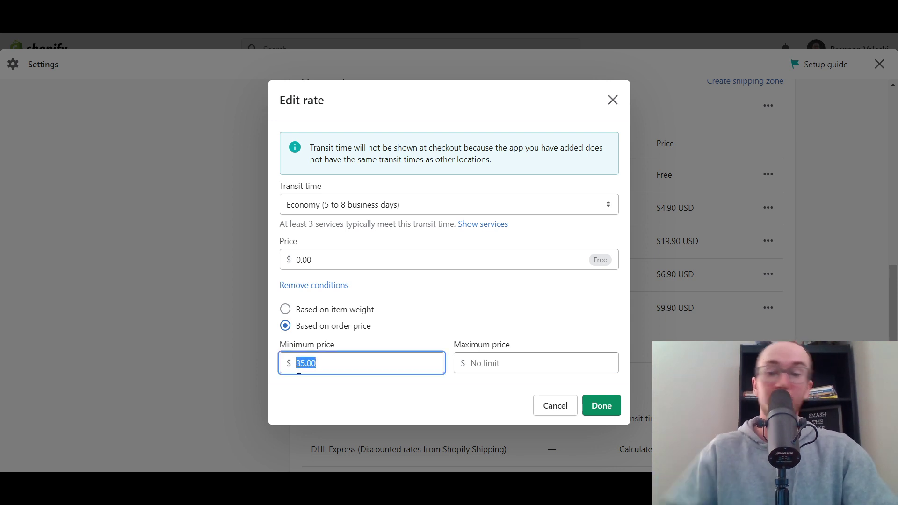
text(20)
click(297, 392)
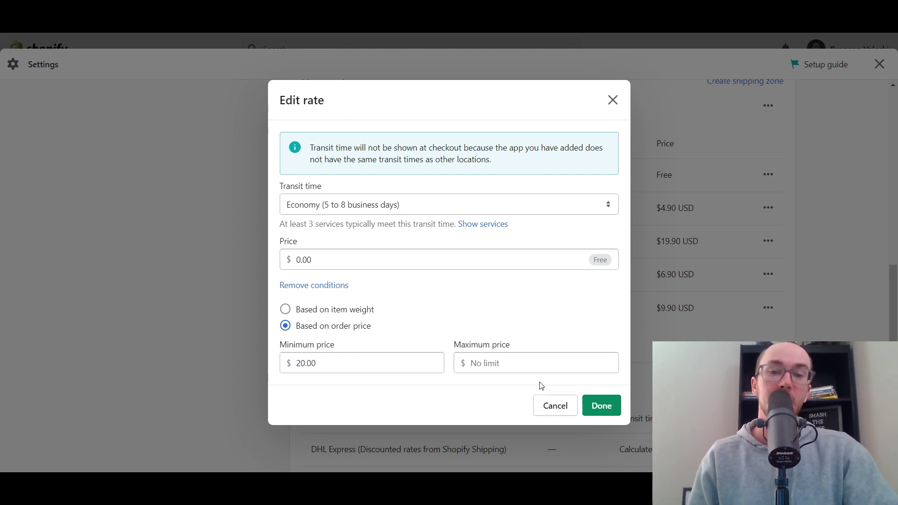
Step: Set the free Economy rate's minimum order price to $50, leave the maximum without a limit, and finish editing the rate
drag(316, 363, 294, 364)
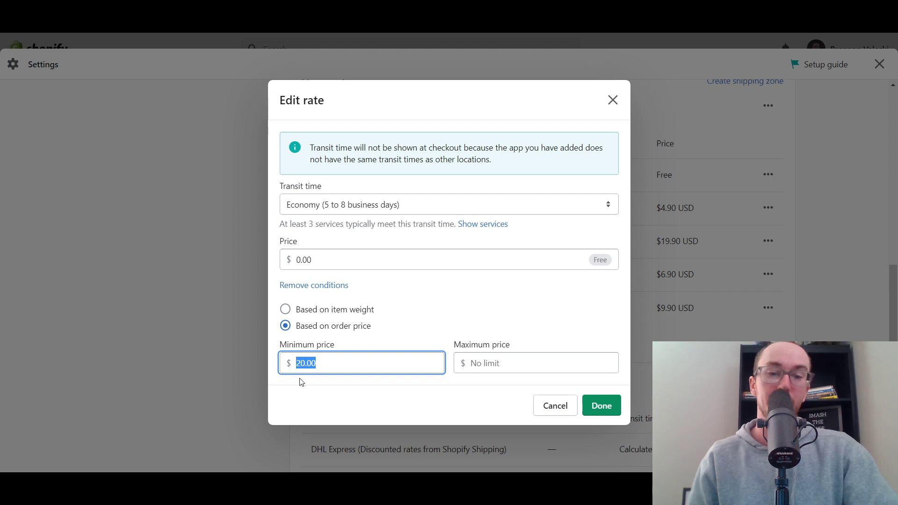
text(50)
click(301, 382)
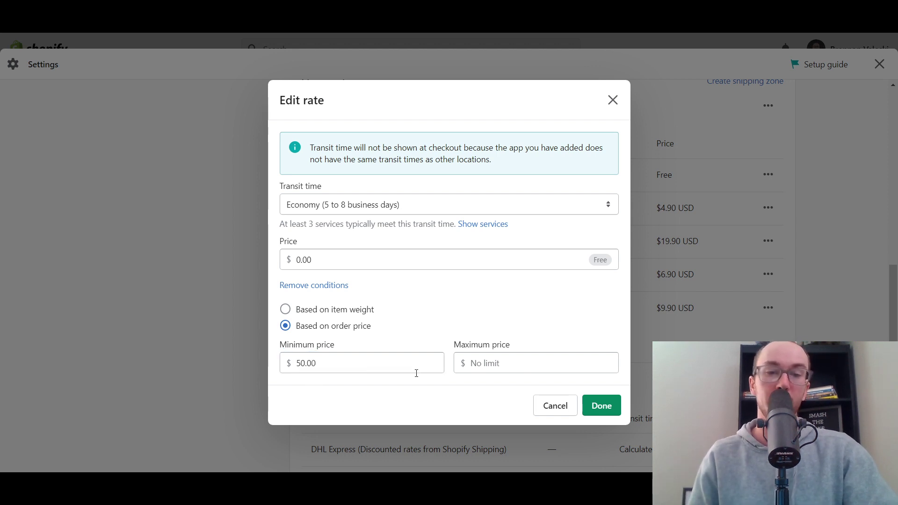
drag(463, 347, 531, 353)
click(531, 353)
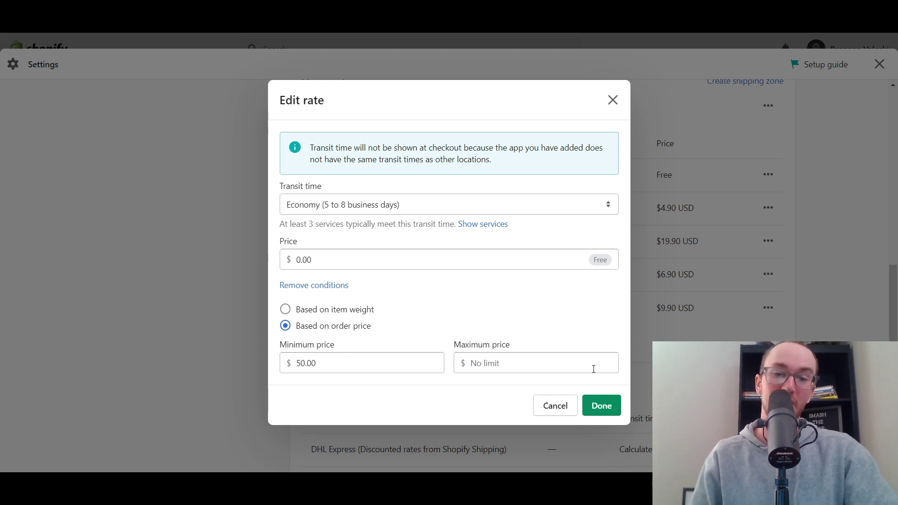
click(332, 367)
double_click(333, 366)
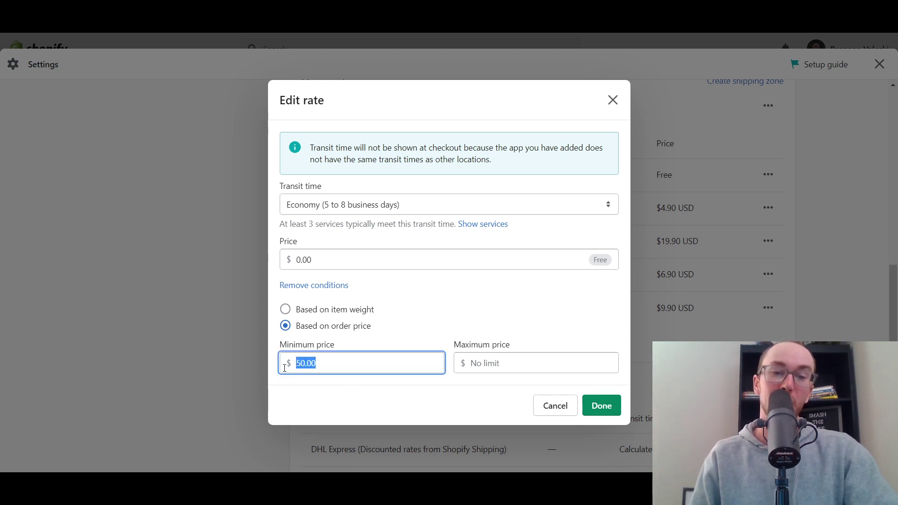
click(351, 394)
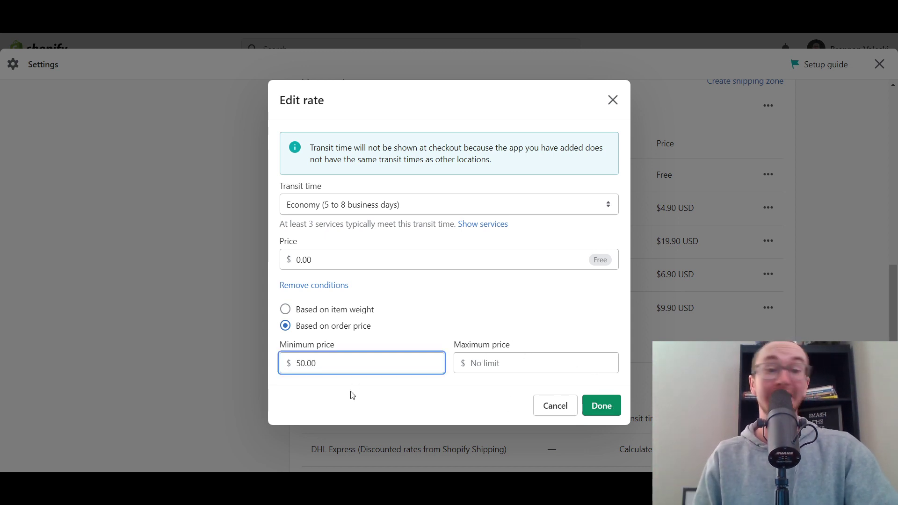
click(601, 408)
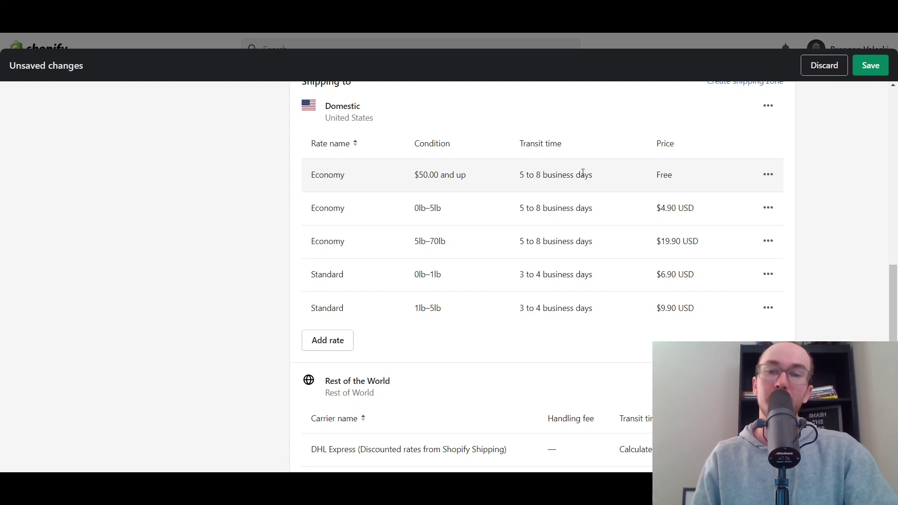
Step: Start adding a Domestic rate, then switch to the store's checkout and compare the Economy and Standard shipping methods
click(331, 346)
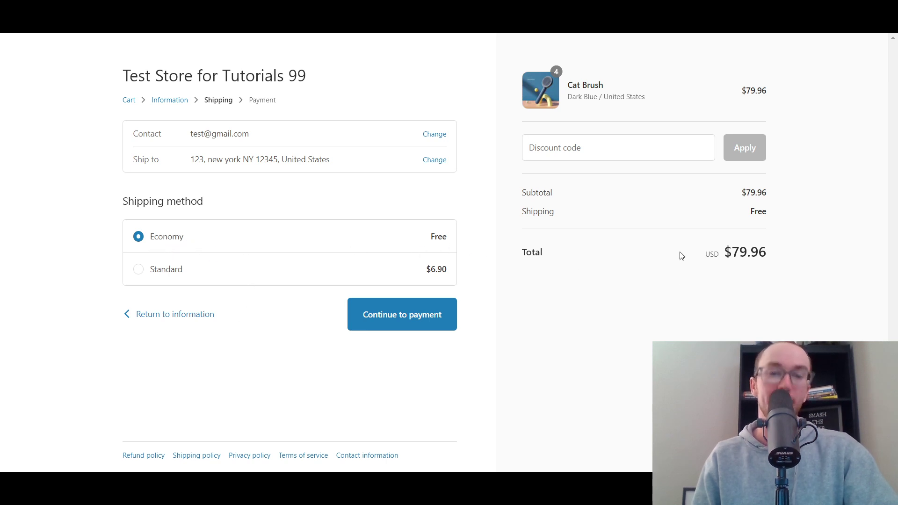
click(195, 279)
click(201, 247)
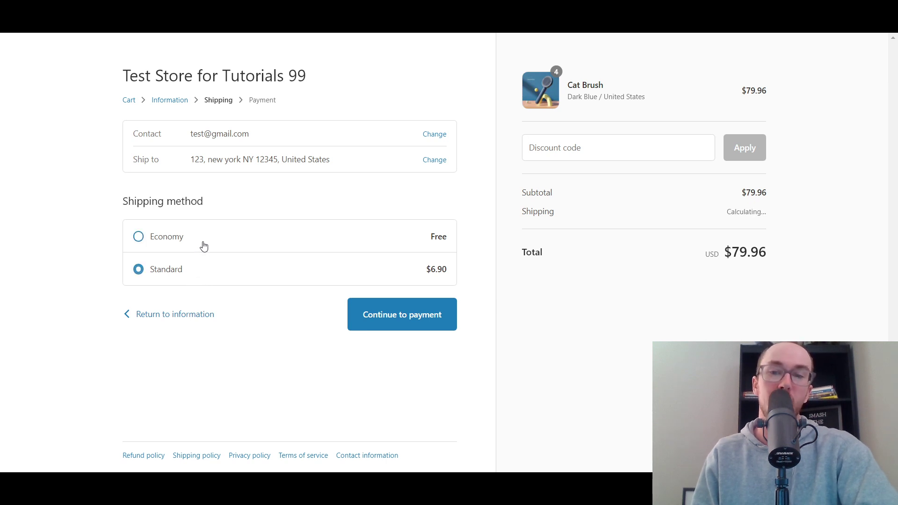
click(208, 277)
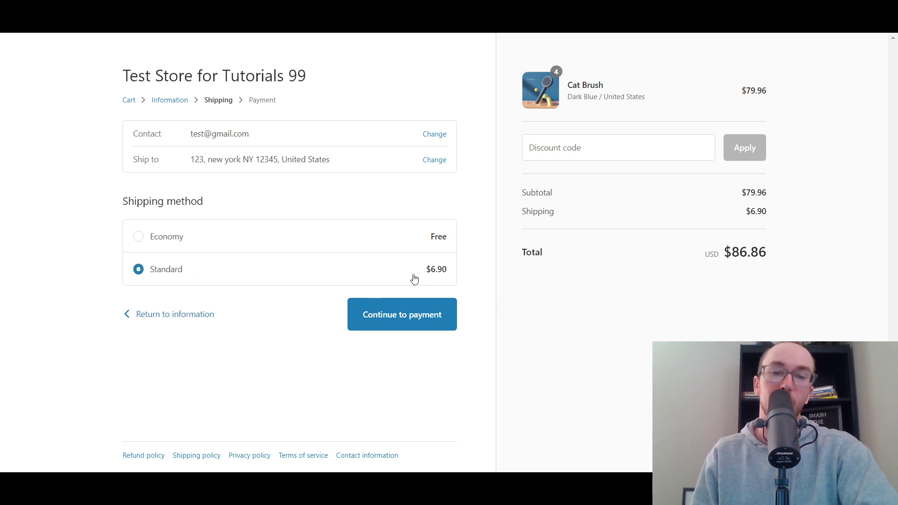
click(379, 241)
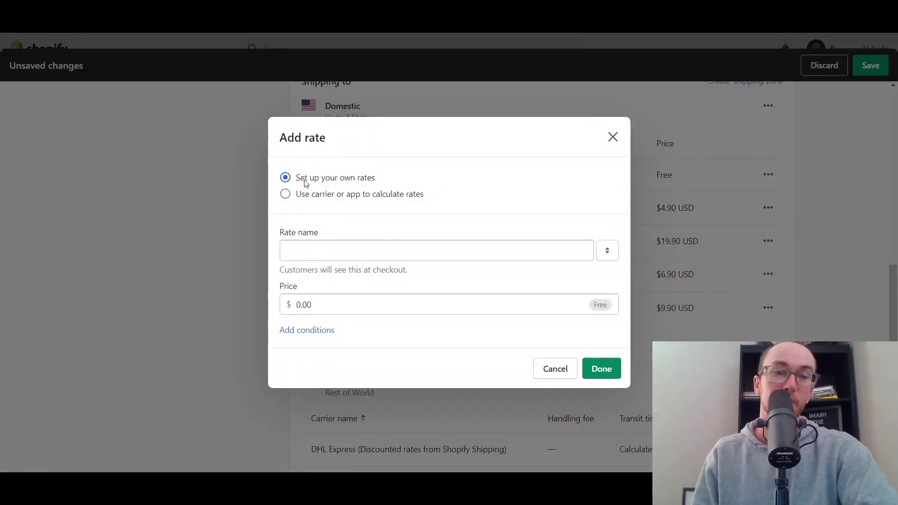
Step: Dismiss the new Domestic rate without adding it and review the zone's existing rates
click(613, 137)
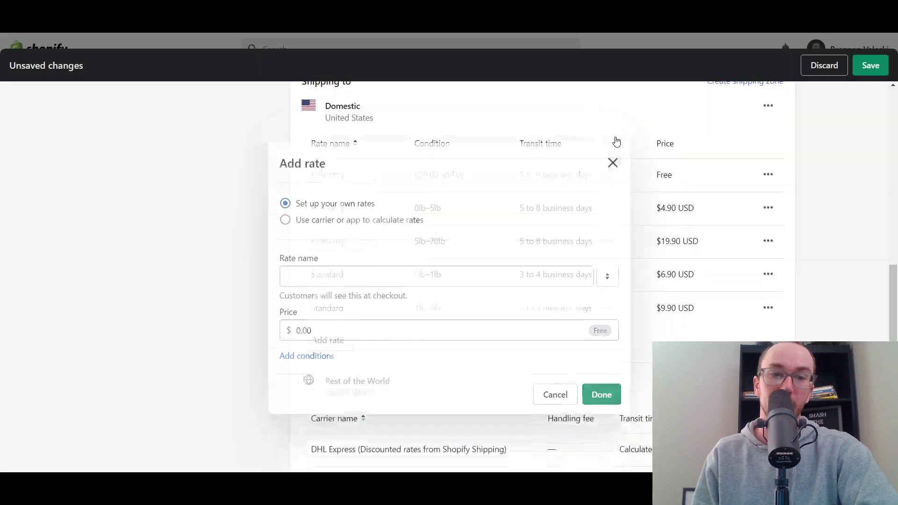
scroll(341, 213, up, 2)
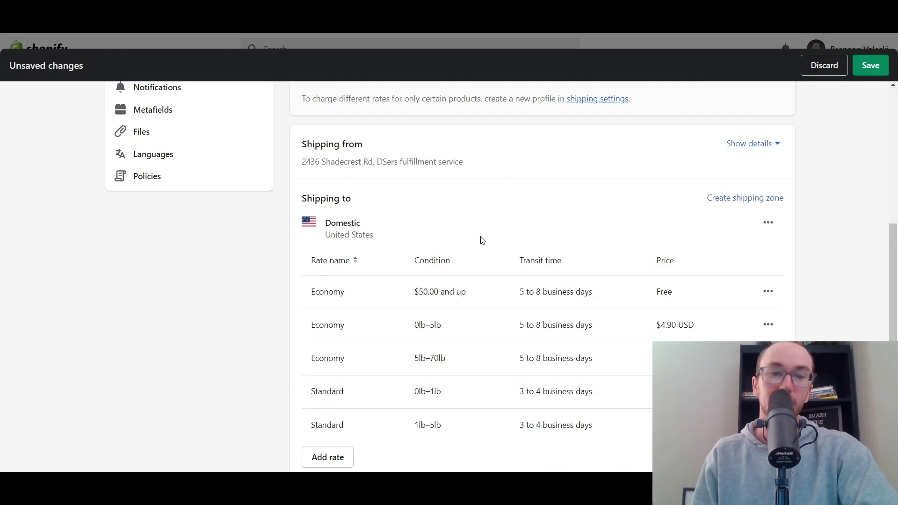
scroll(482, 240, down, 3)
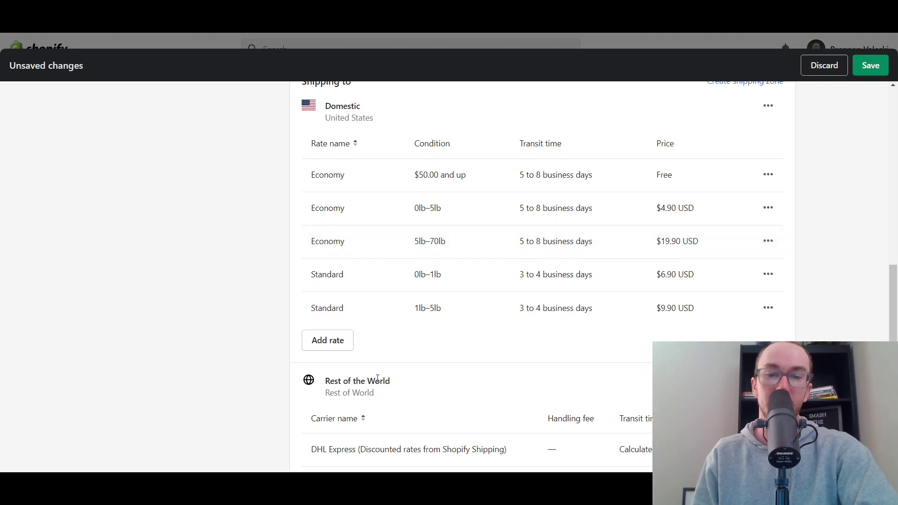
Step: Examine the Rest of the World zone's carrier rates and the free-shipping announcement on the storefront's home page
scroll(377, 379, down, 2)
scroll(443, 333, down, 1)
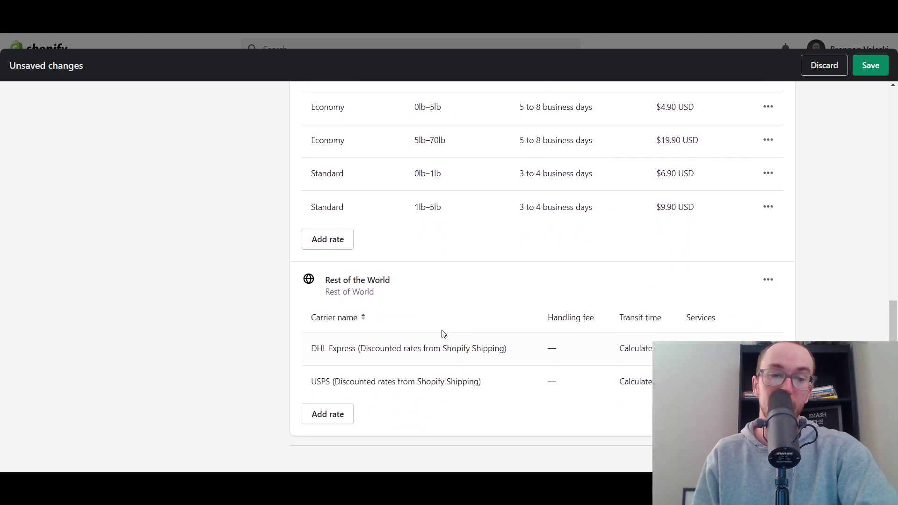
drag(326, 280, 401, 286)
click(413, 287)
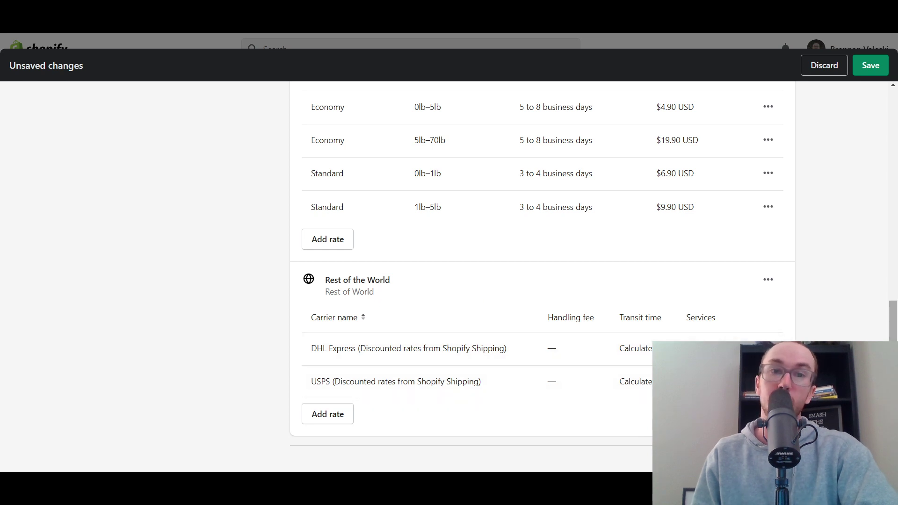
scroll(543, 276, up, 1)
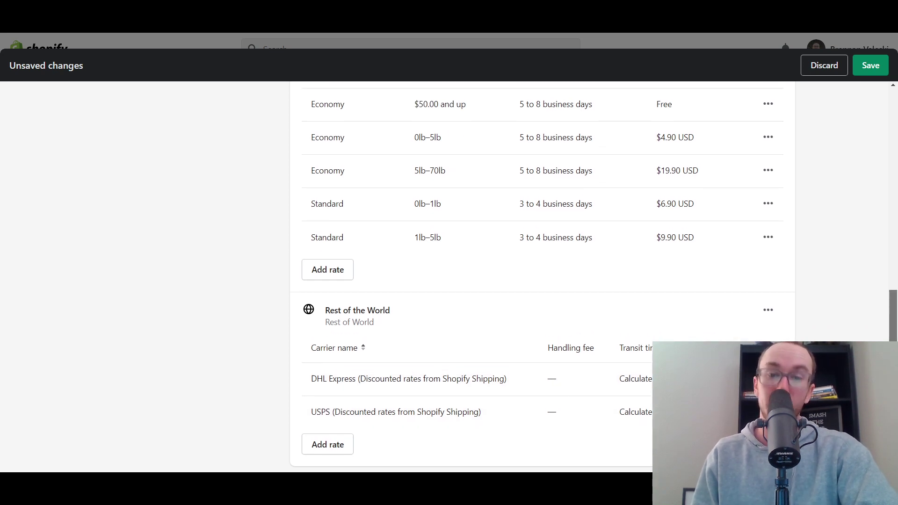
scroll(543, 276, up, 2)
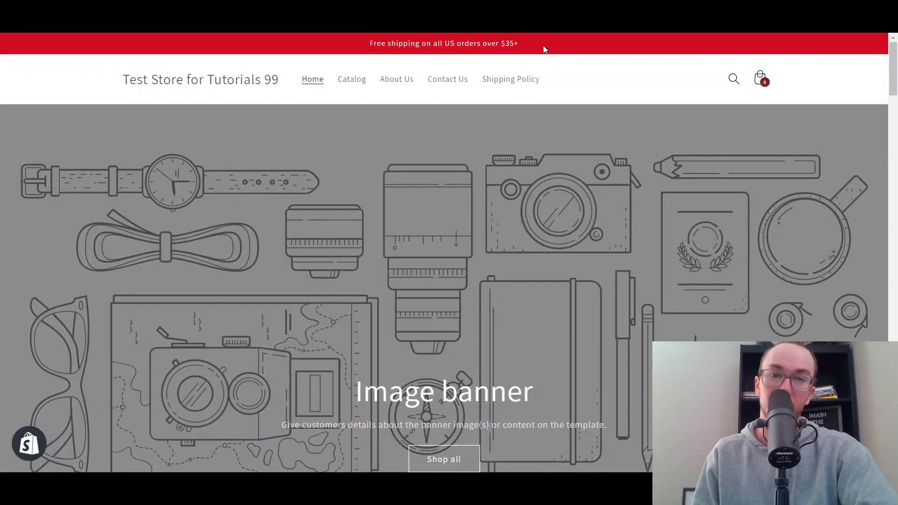
drag(544, 49, 357, 45)
click(432, 43)
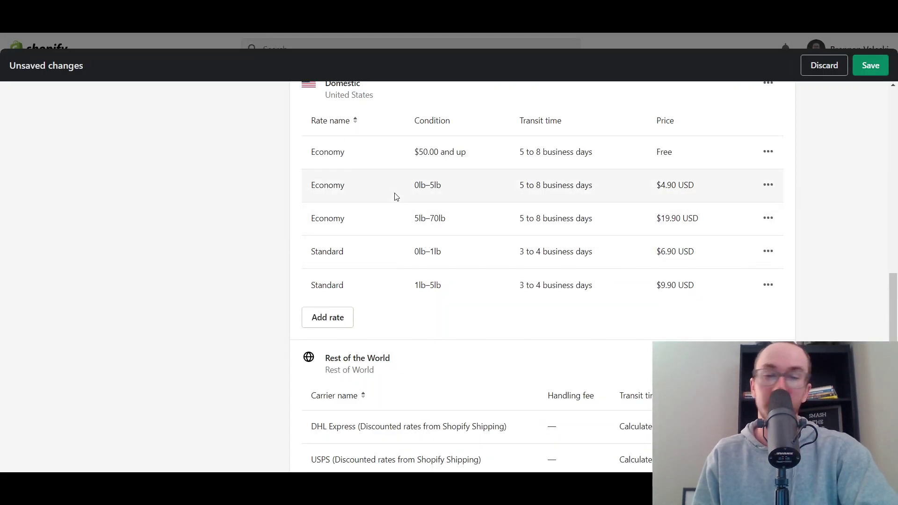
Step: Save the shipping rate changes in the general profile and close the store settings
scroll(425, 207, up, 1)
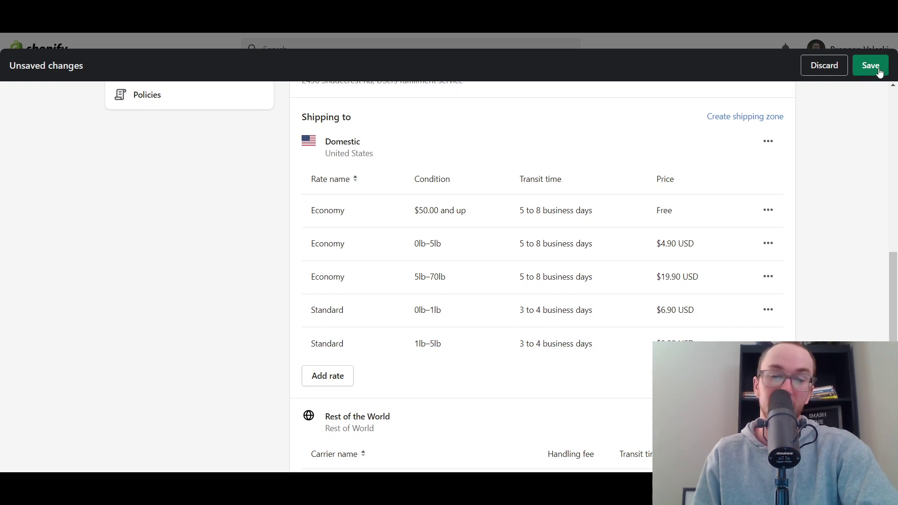
click(841, 73)
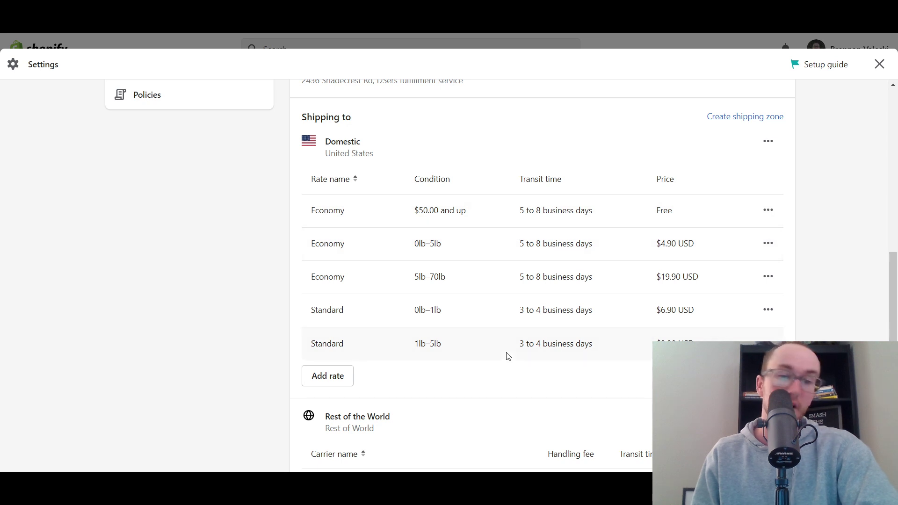
scroll(787, 281, up, 10)
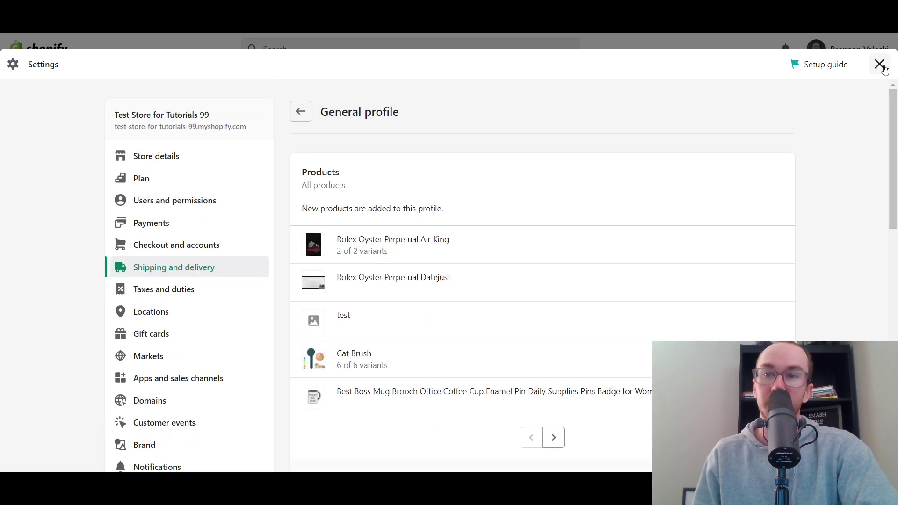
click(879, 63)
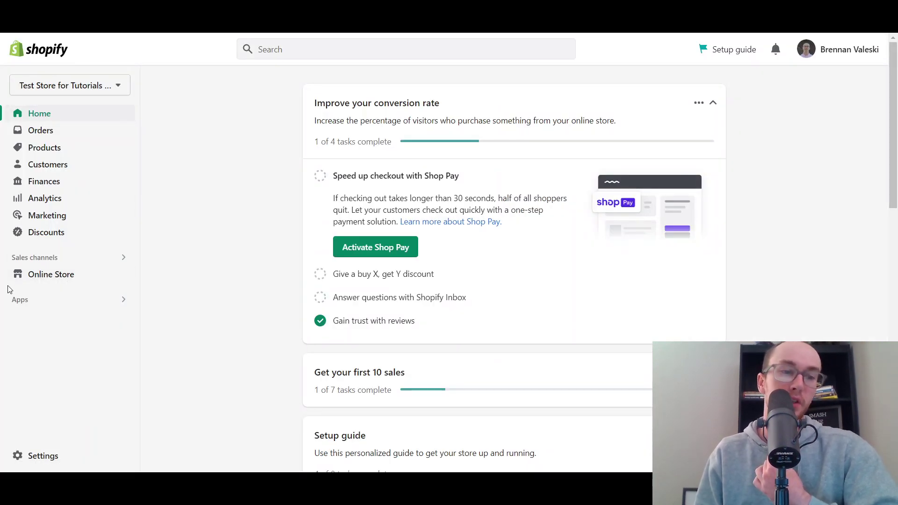
Step: Go to the online store's themes and open the current Dawn theme for customization
click(50, 279)
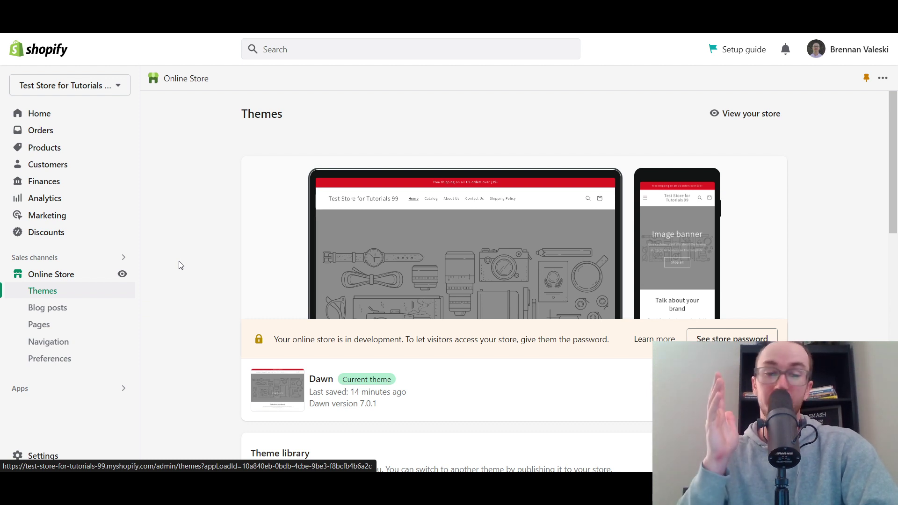
scroll(310, 213, down, 3)
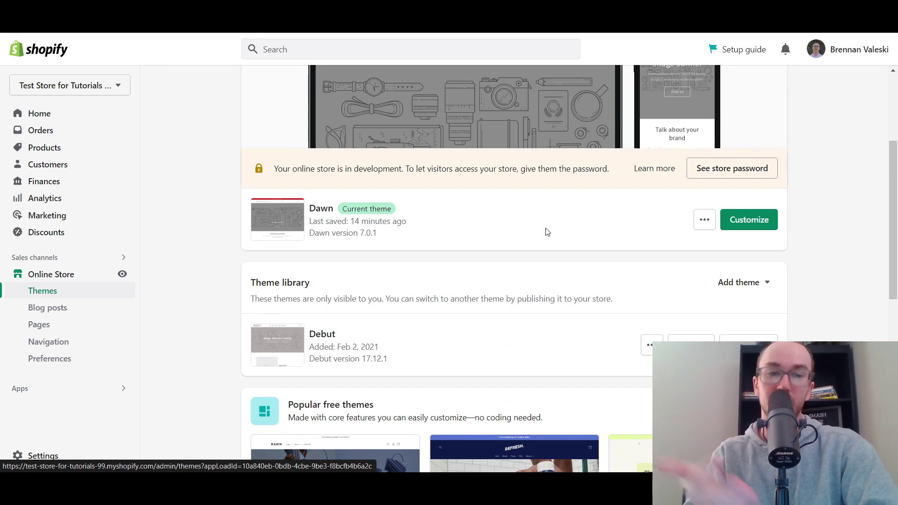
scroll(877, 280, down, 5)
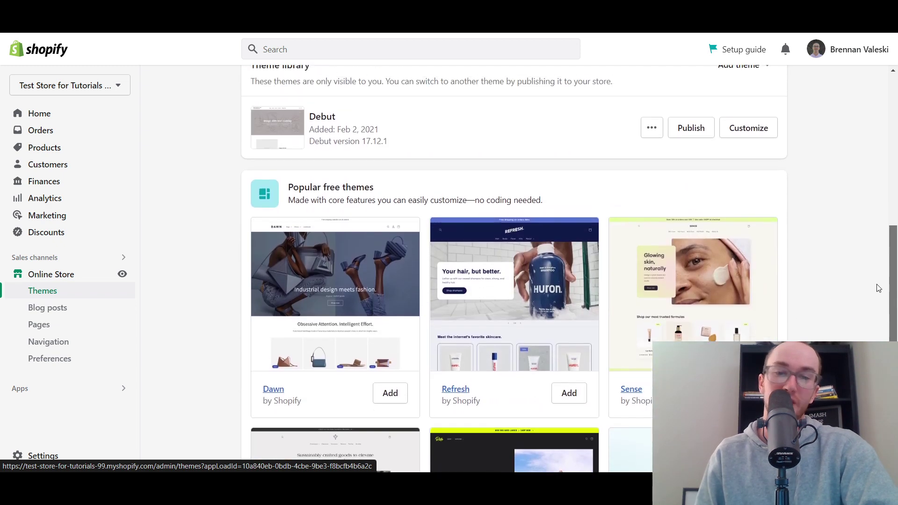
scroll(877, 262, up, 3)
scroll(877, 238, up, 2)
scroll(874, 204, up, 1)
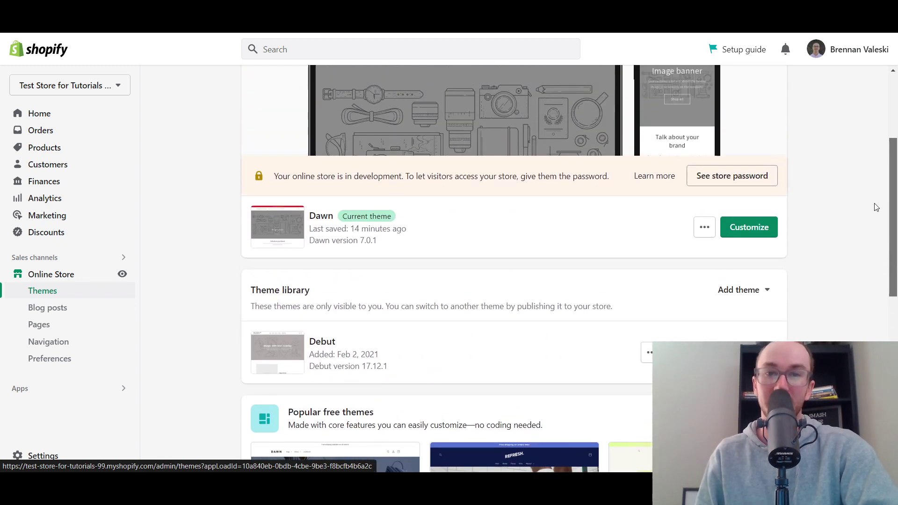
scroll(894, 234, down, 1)
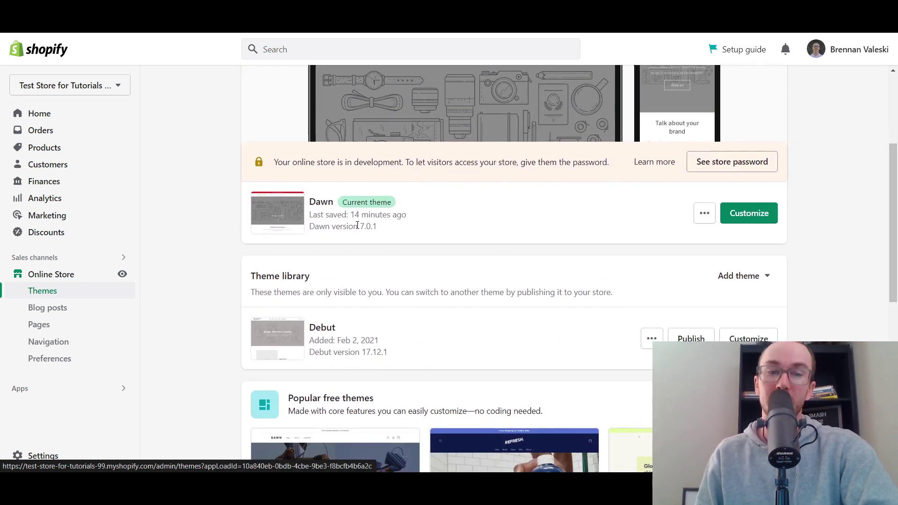
click(748, 213)
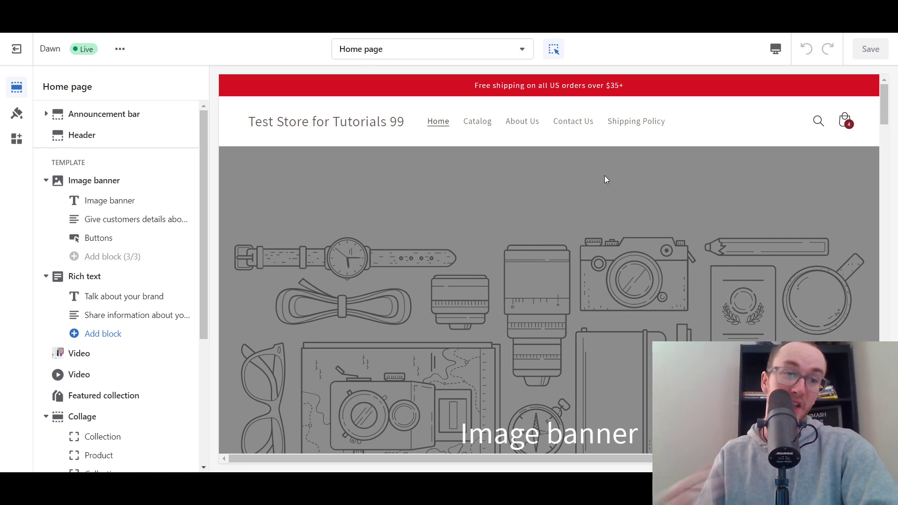
Step: Open the announcement block of the home page's announcement bar and examine its text
click(128, 116)
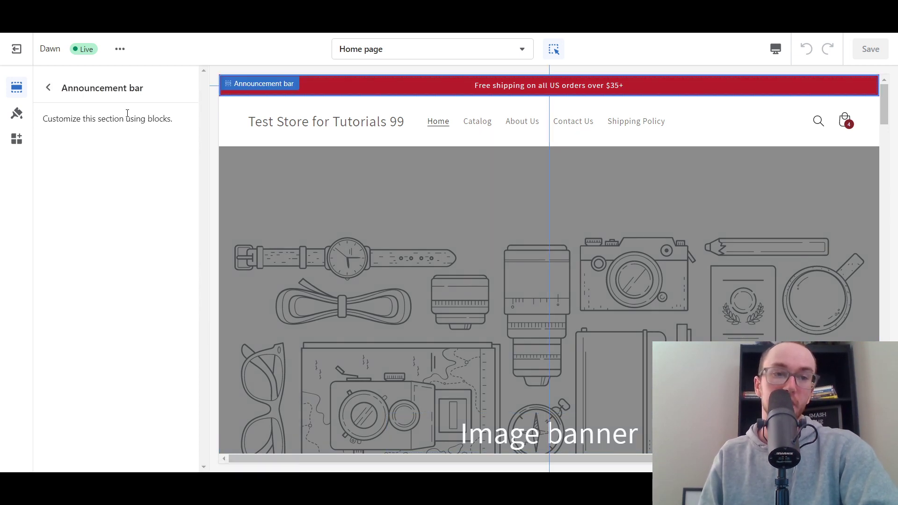
click(477, 93)
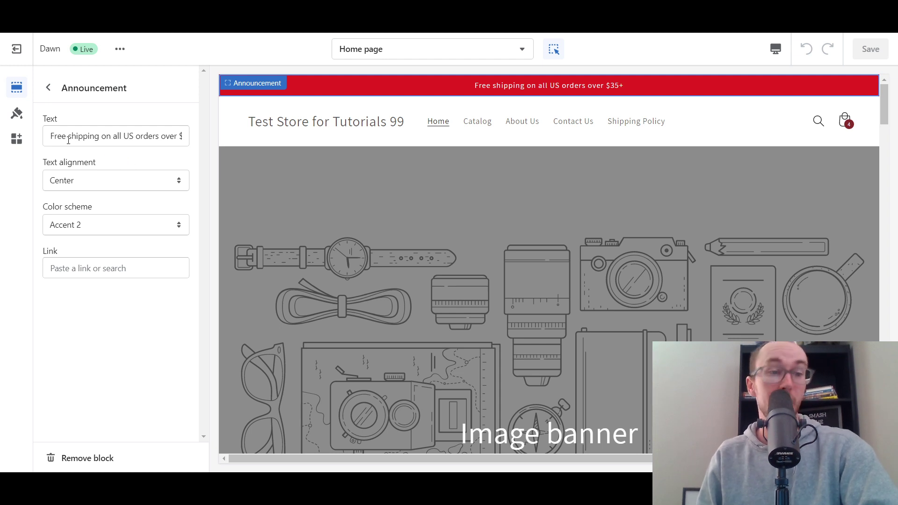
click(49, 136)
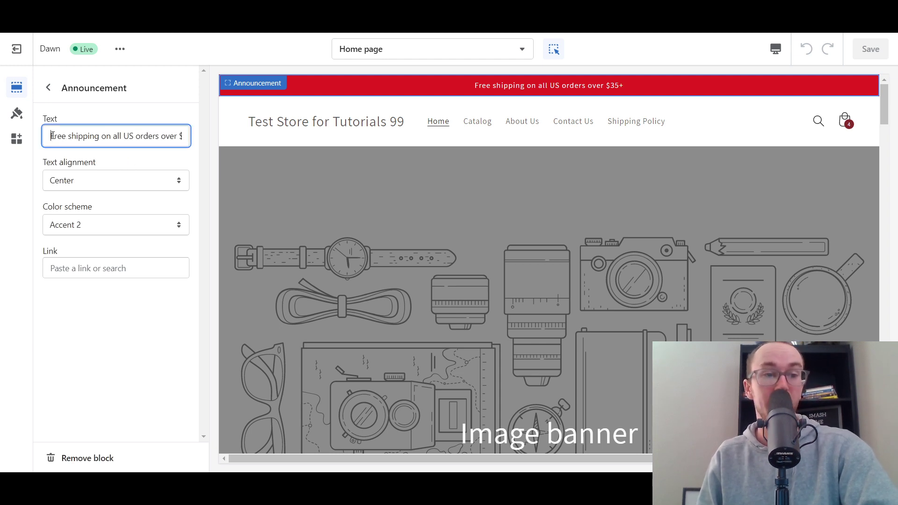
drag(52, 135, 186, 134)
click(176, 156)
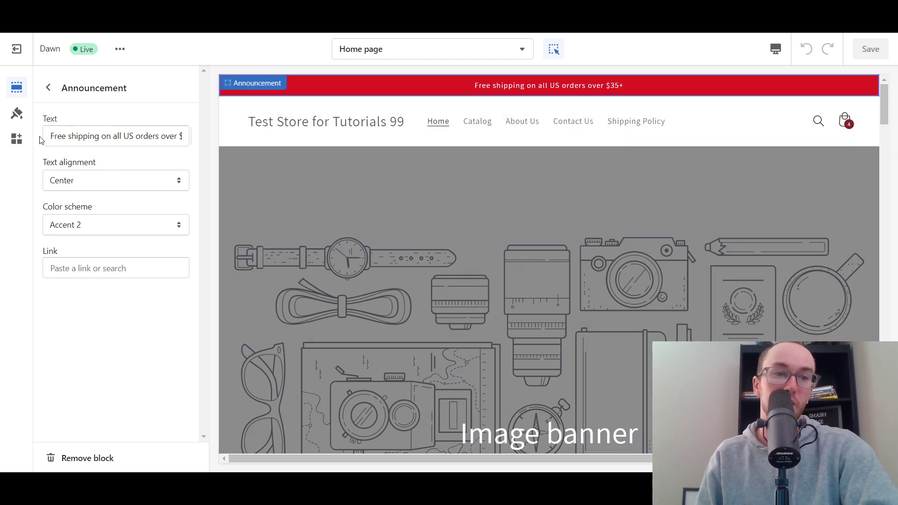
drag(45, 136, 180, 149)
click(162, 158)
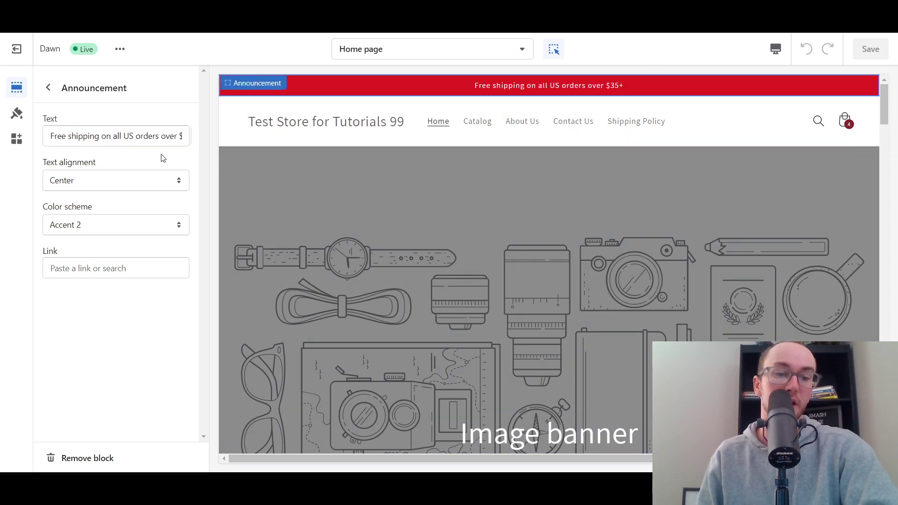
Step: Try the Left and Right text alignments for the announcement and set it back to Center
click(74, 181)
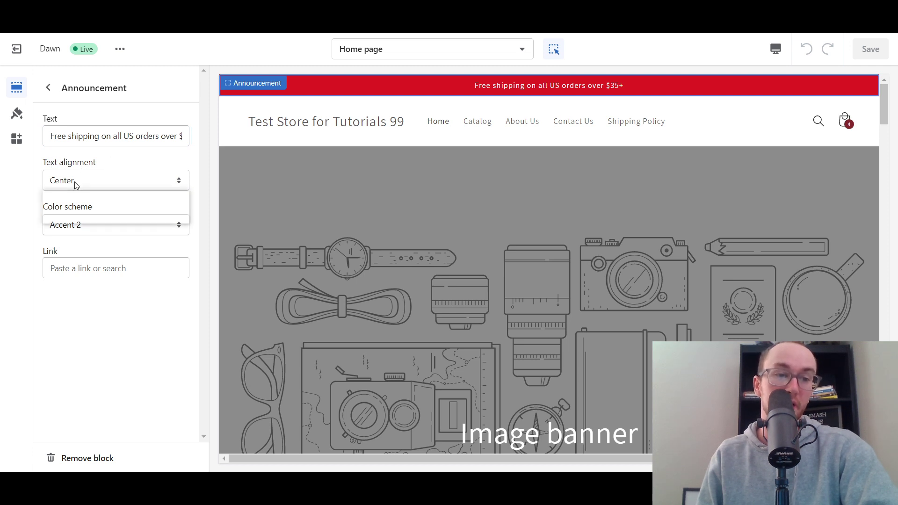
click(58, 195)
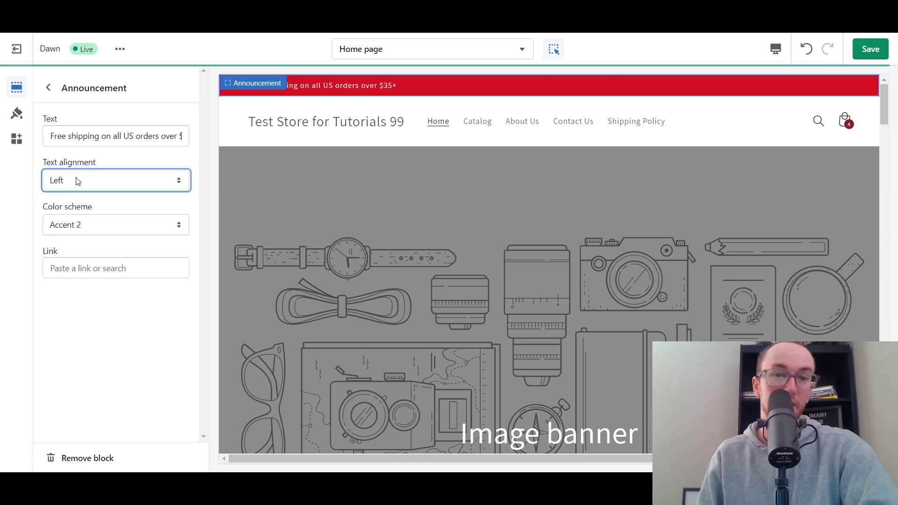
click(75, 181)
click(72, 216)
click(83, 187)
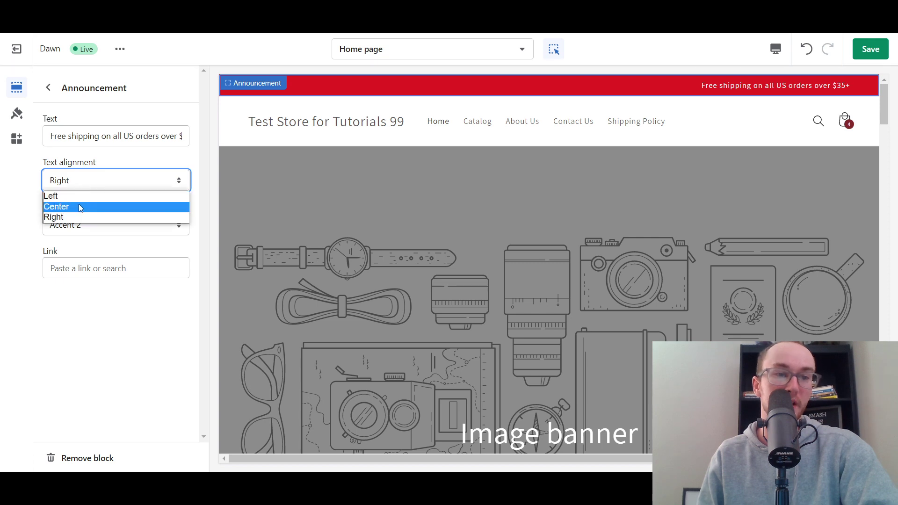
click(78, 204)
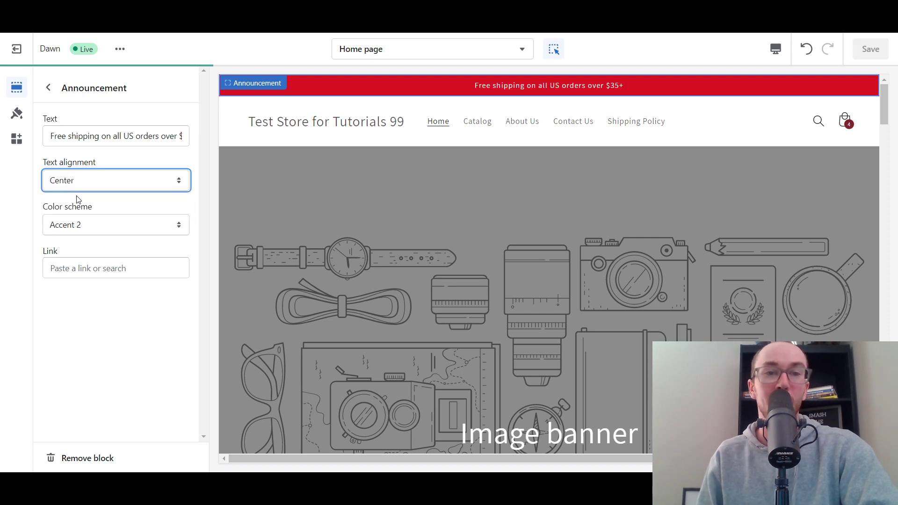
Step: Preview the announcement bar in the Mobile view and return to the Desktop view
click(783, 57)
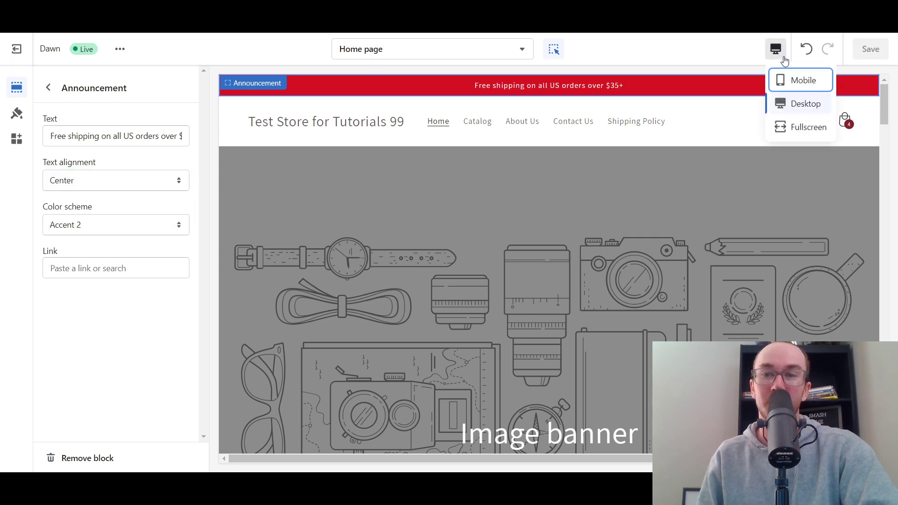
click(803, 80)
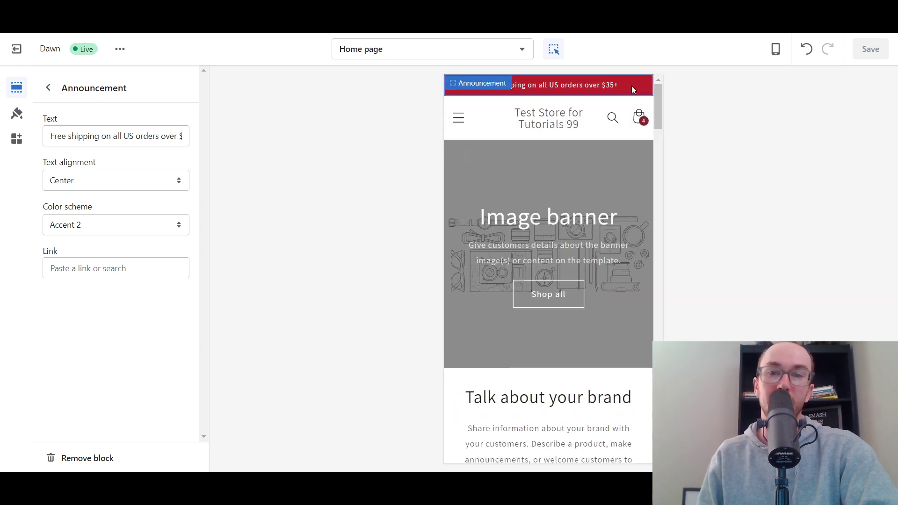
click(777, 50)
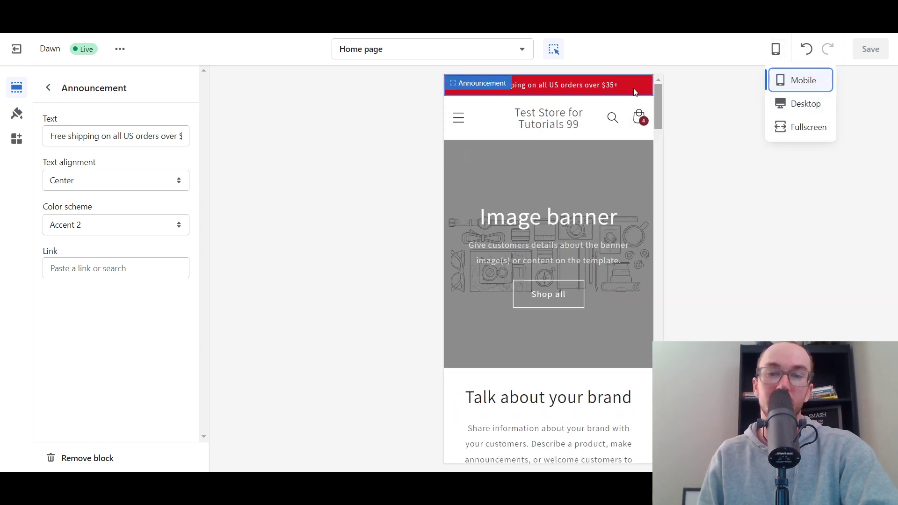
click(805, 103)
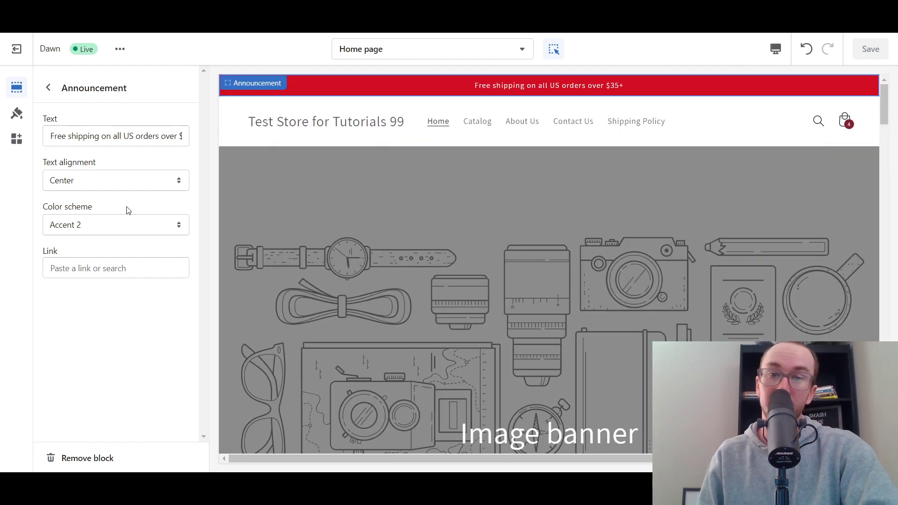
Step: Try the Background 1 and Inverse color schemes for the announcement and set it back to Accent 2
click(78, 227)
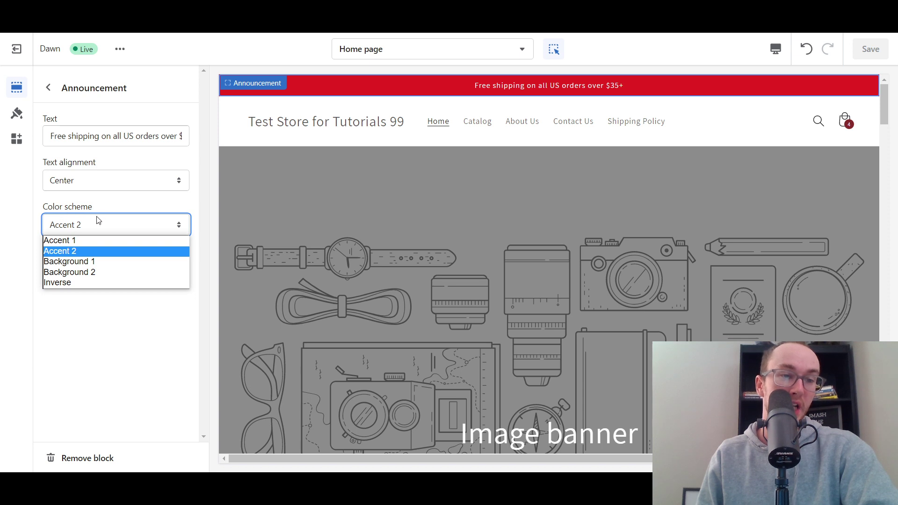
click(71, 261)
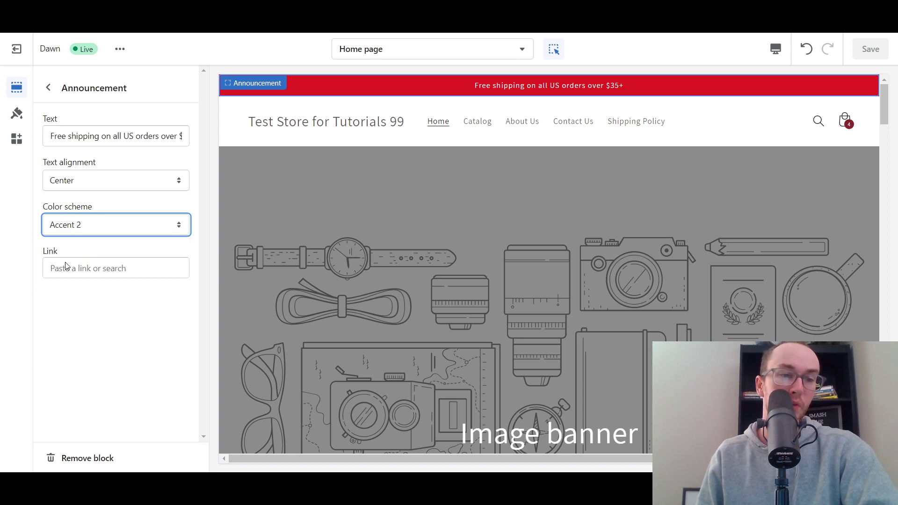
click(67, 230)
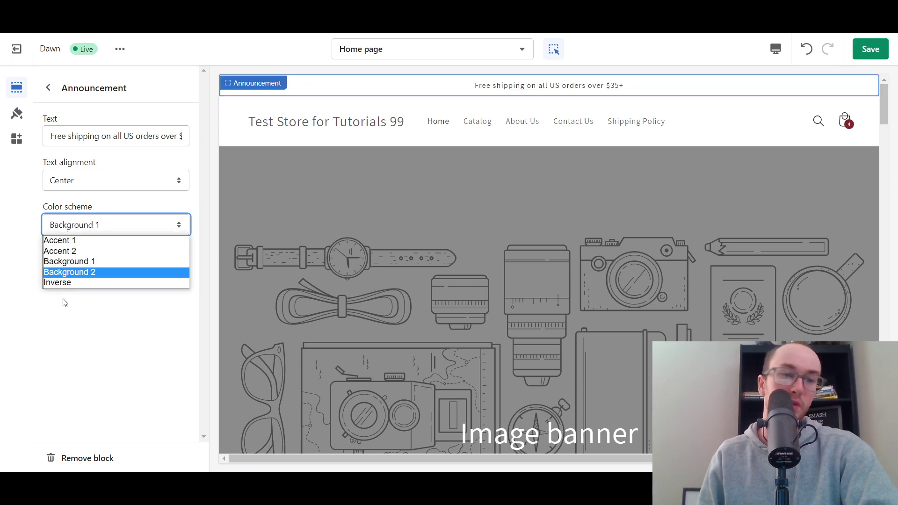
click(64, 282)
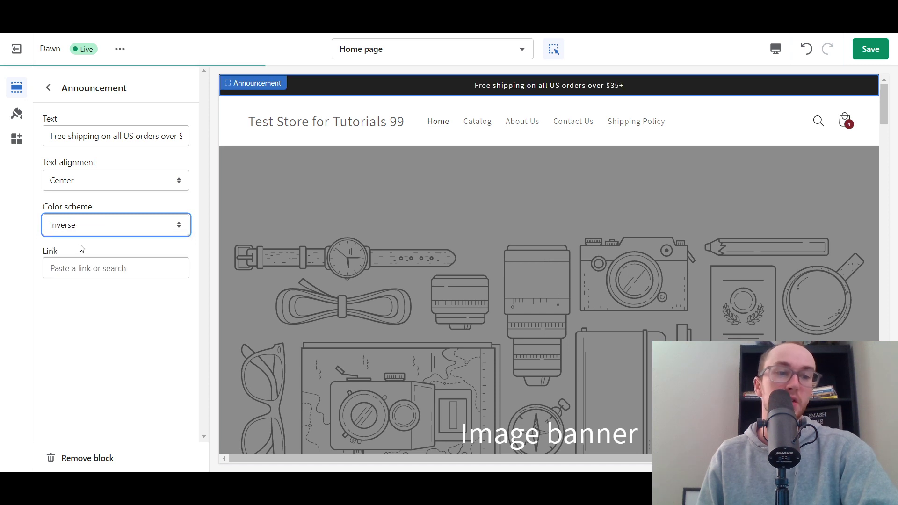
click(118, 233)
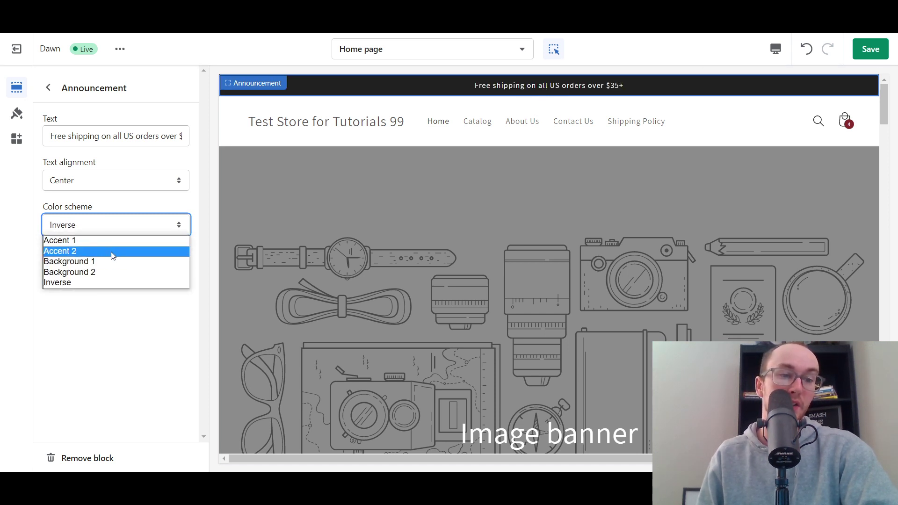
click(112, 251)
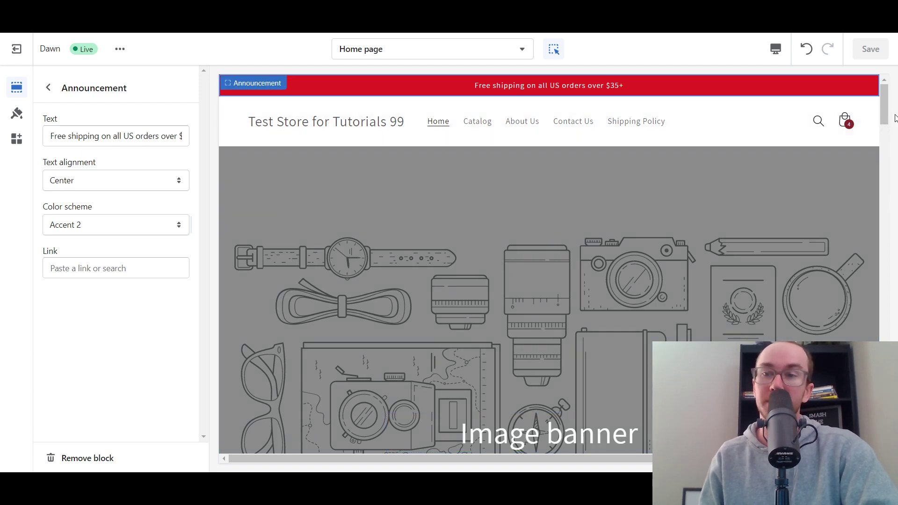
drag(888, 107, 893, 73)
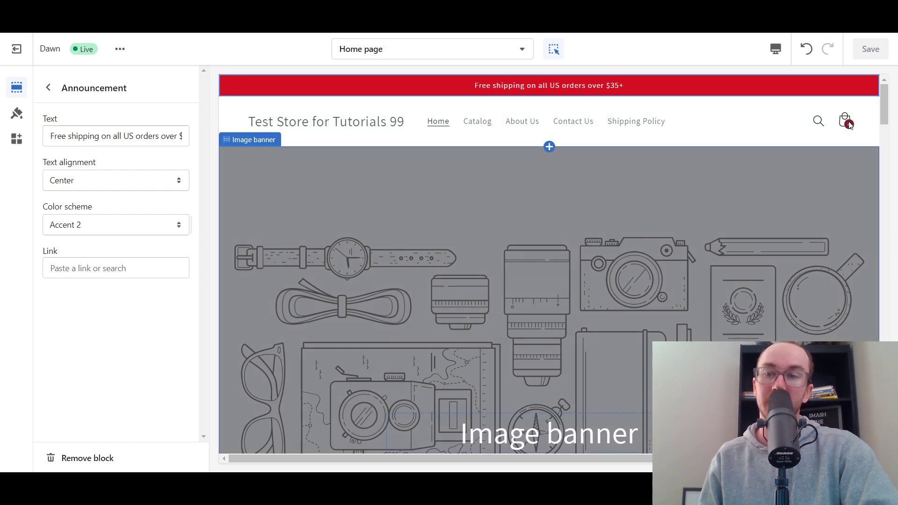
Step: Examine the featured products and their sale badge in the home page preview and return to the announcement bar
scroll(706, 243, down, 10)
scroll(706, 241, down, 8)
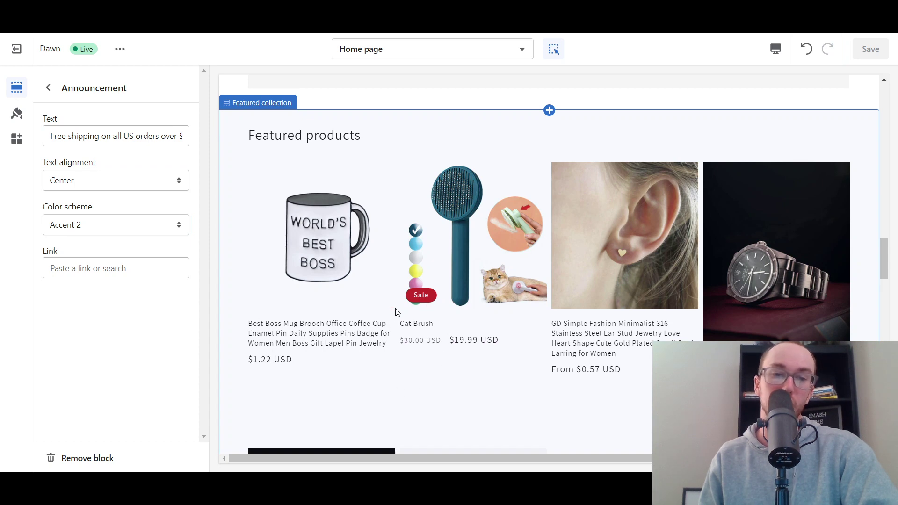
scroll(476, 299, up, 15)
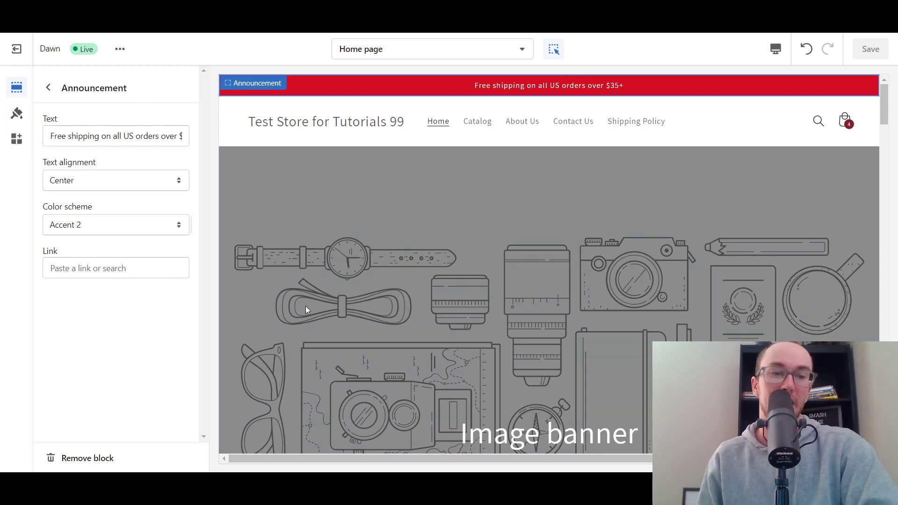
Step: Open the theme's color settings and try #1878B9 as the Accent 2 color
click(17, 113)
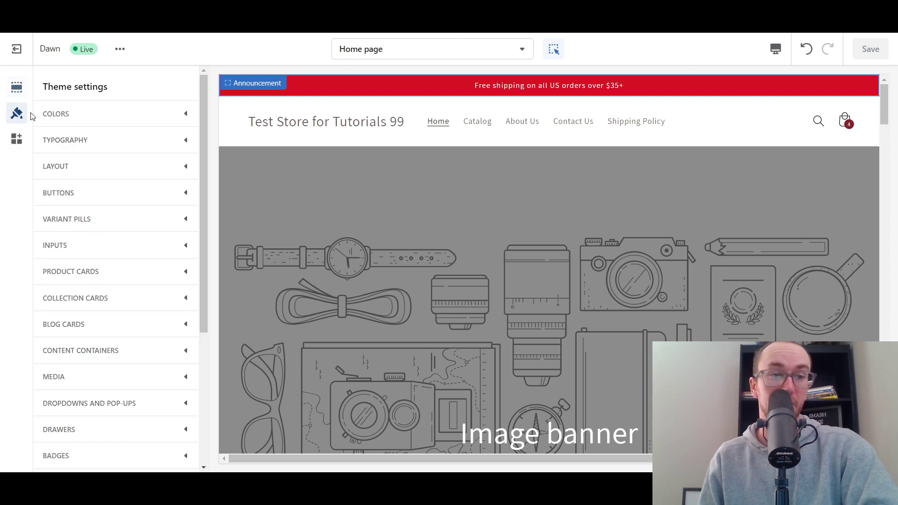
click(62, 114)
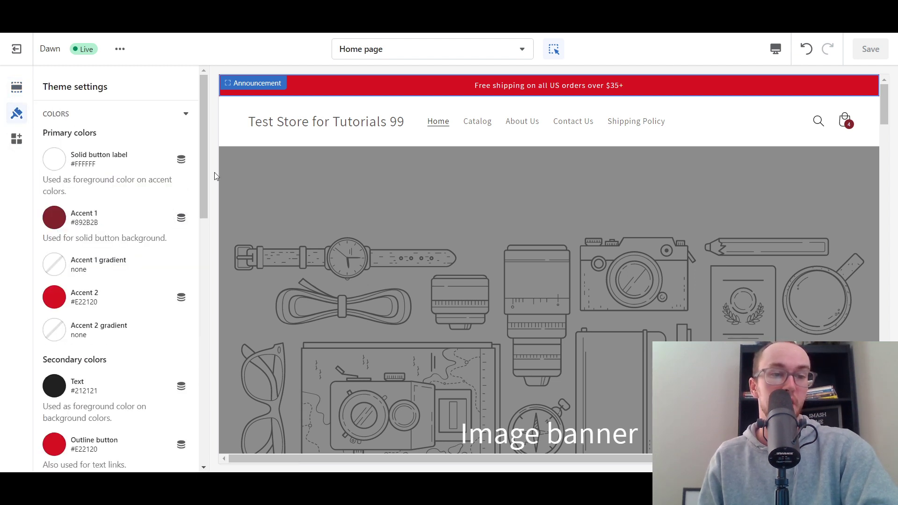
drag(203, 180, 205, 199)
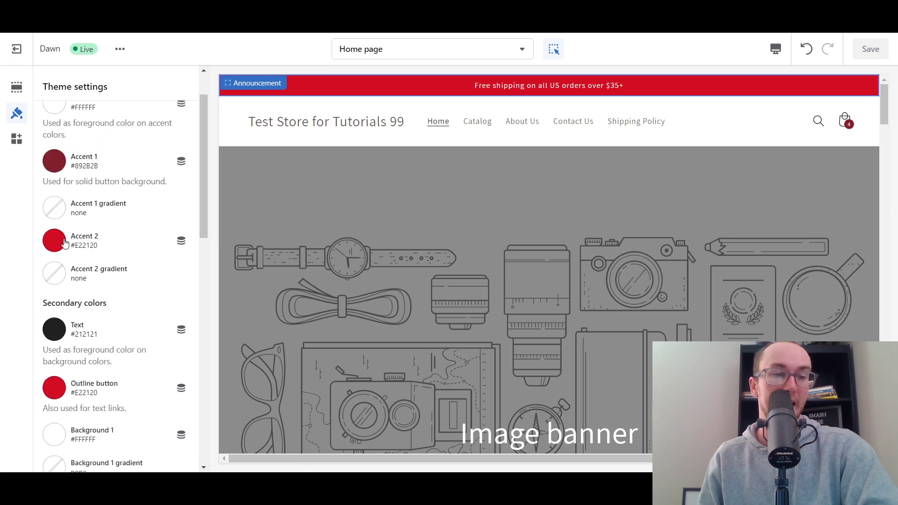
click(64, 242)
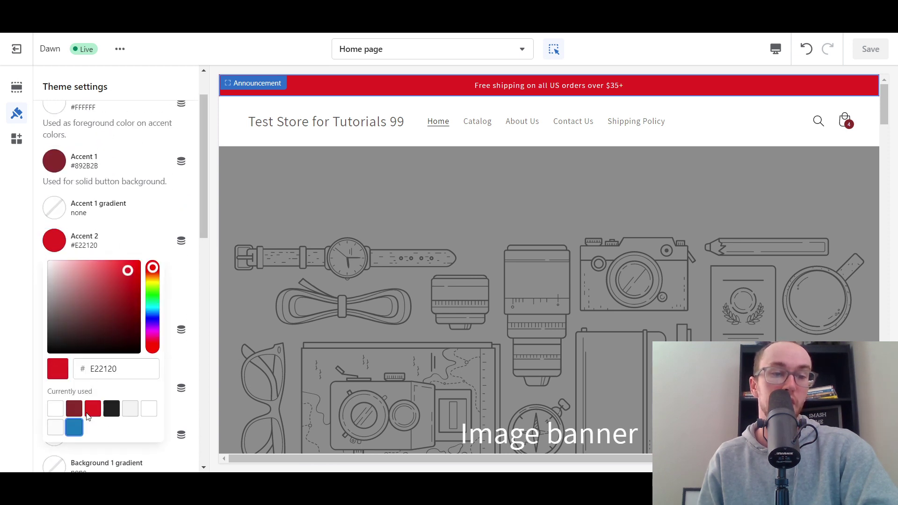
click(74, 427)
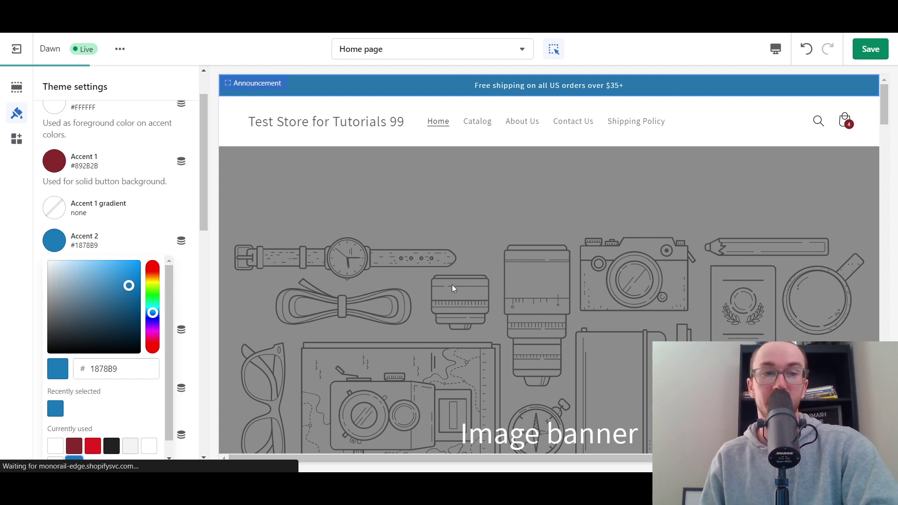
Step: Try #212121 as the Accent 2 color and check the featured products' sale badge and announcement bar in the preview
scroll(121, 437, down, 1)
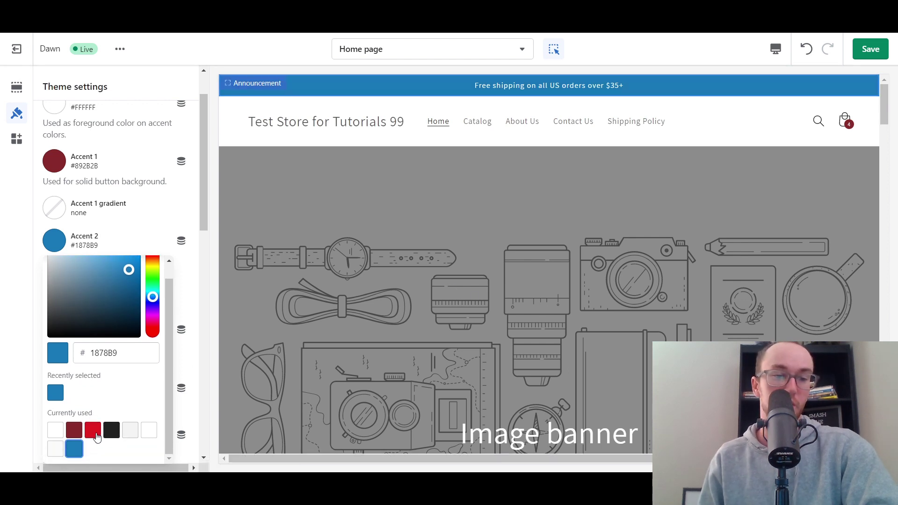
click(113, 433)
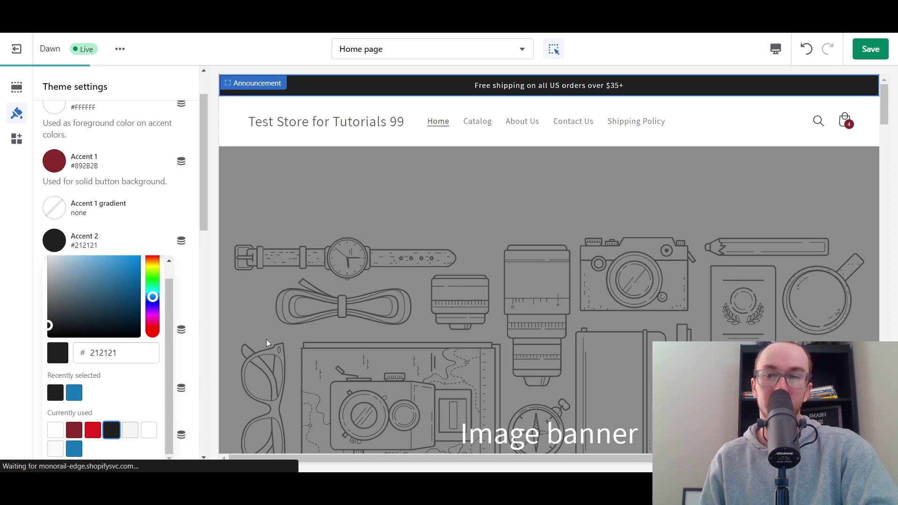
scroll(267, 343, down, 15)
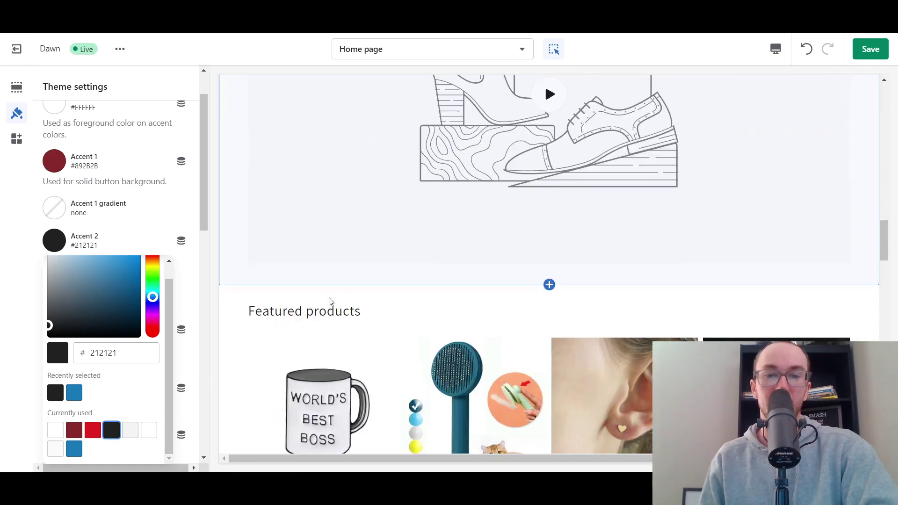
scroll(331, 298, down, 3)
scroll(458, 276, up, 1)
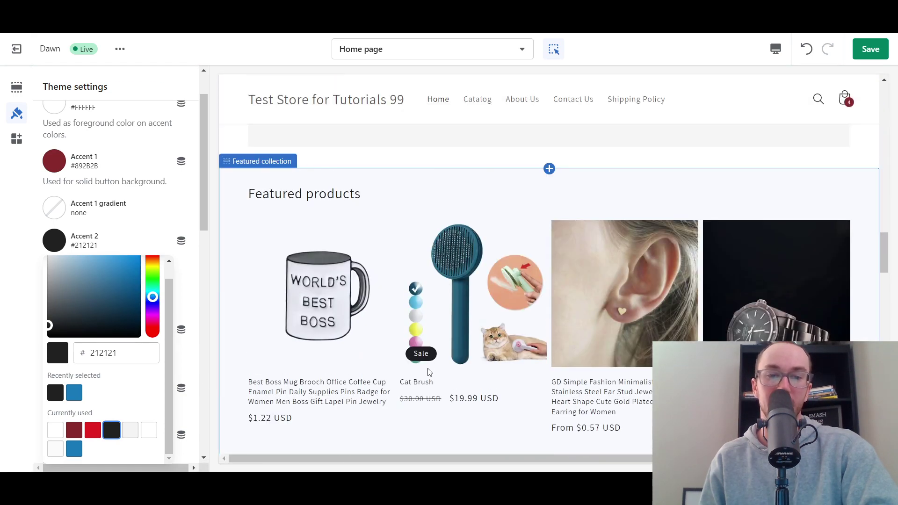
scroll(429, 372, up, 15)
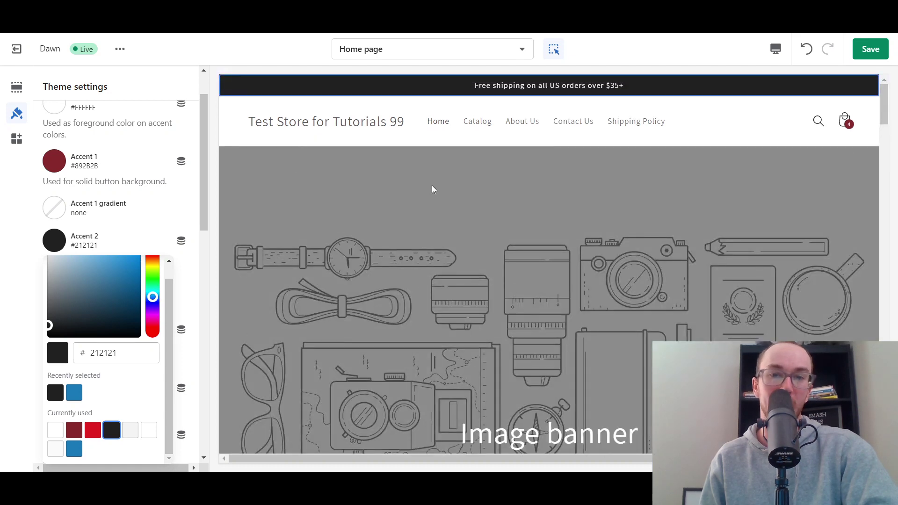
Step: Try the blue Accent 2 color once more, set it back to #E22120 and return to the announcement block's settings
click(74, 395)
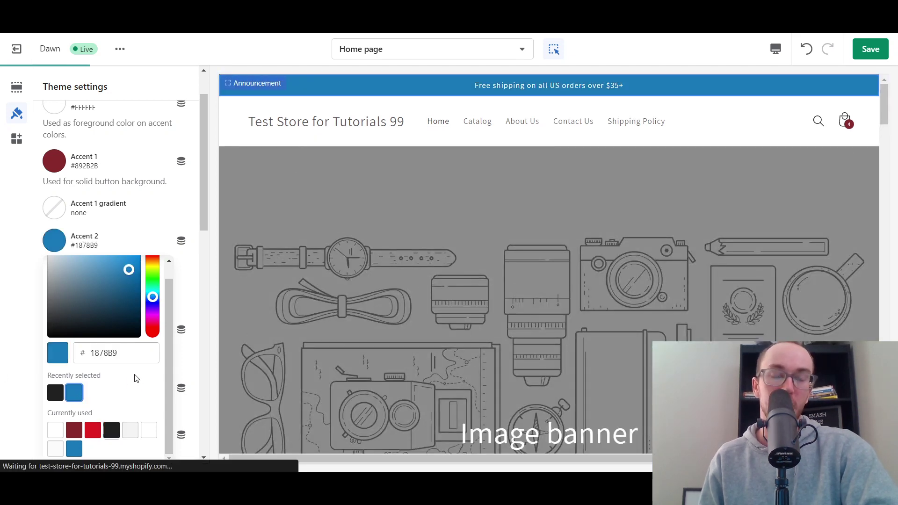
click(92, 434)
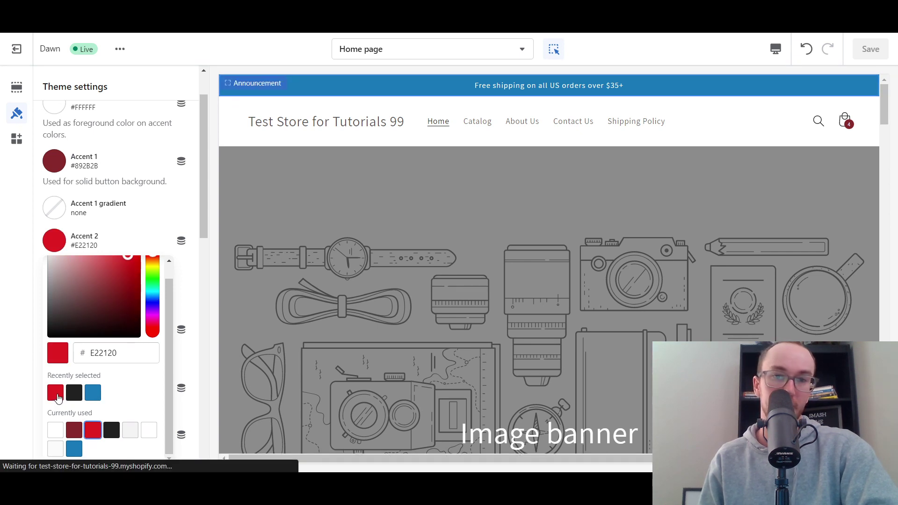
click(57, 394)
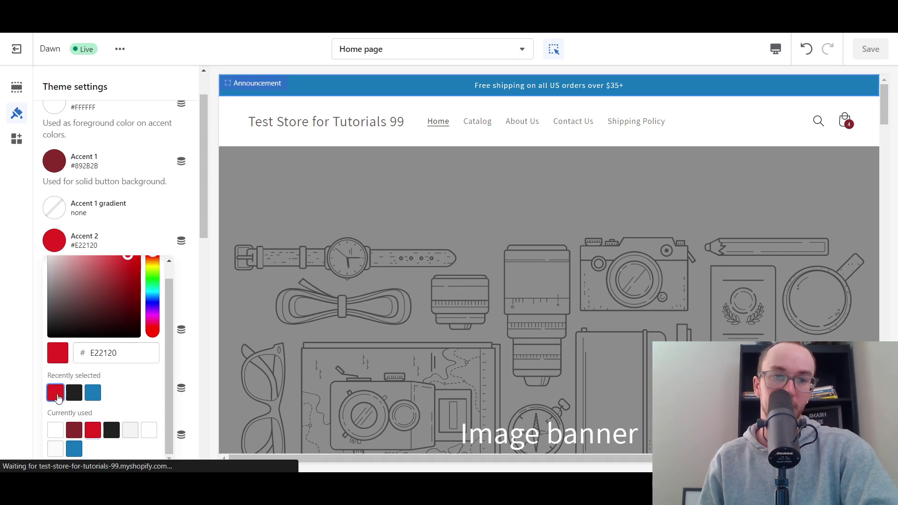
click(158, 223)
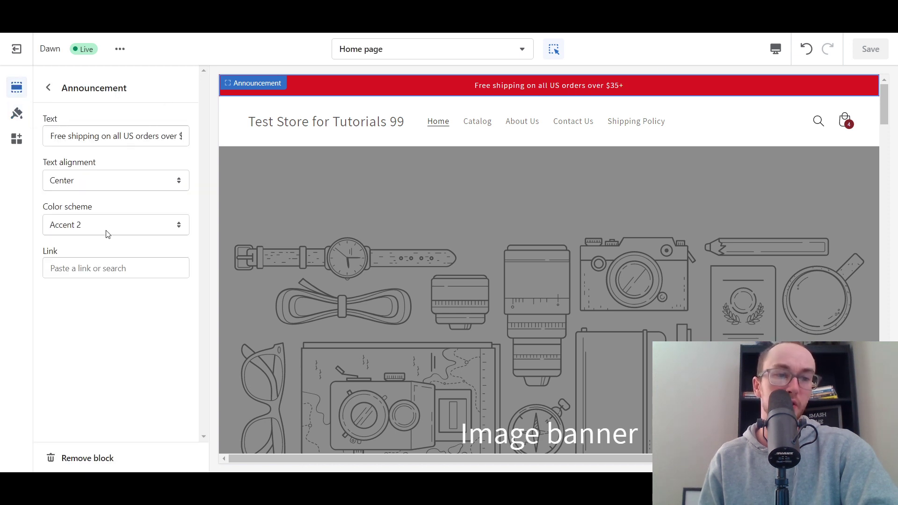
Step: Examine the link destinations offered for the announcement and leave its link empty
click(88, 272)
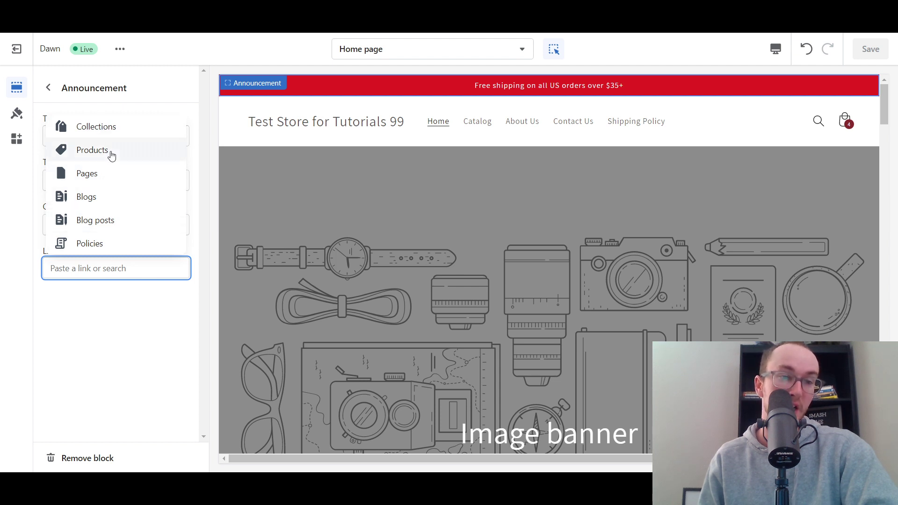
click(98, 316)
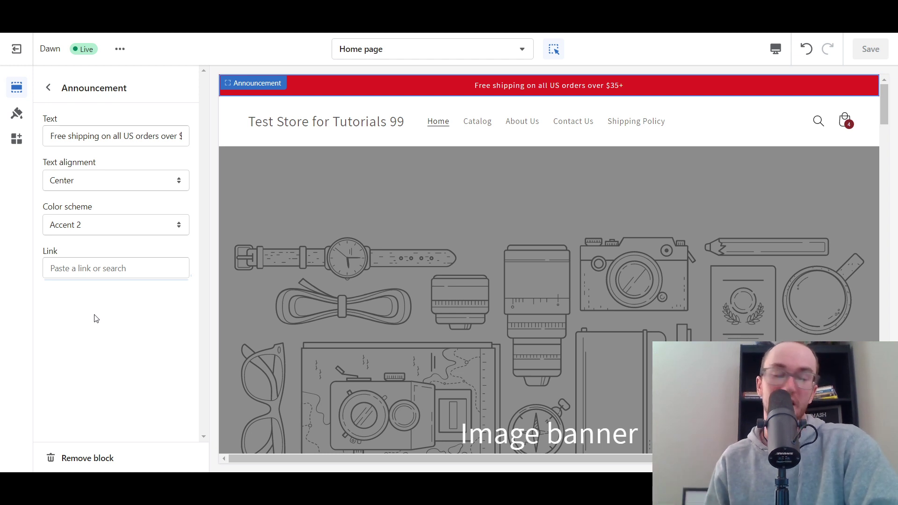
click(91, 267)
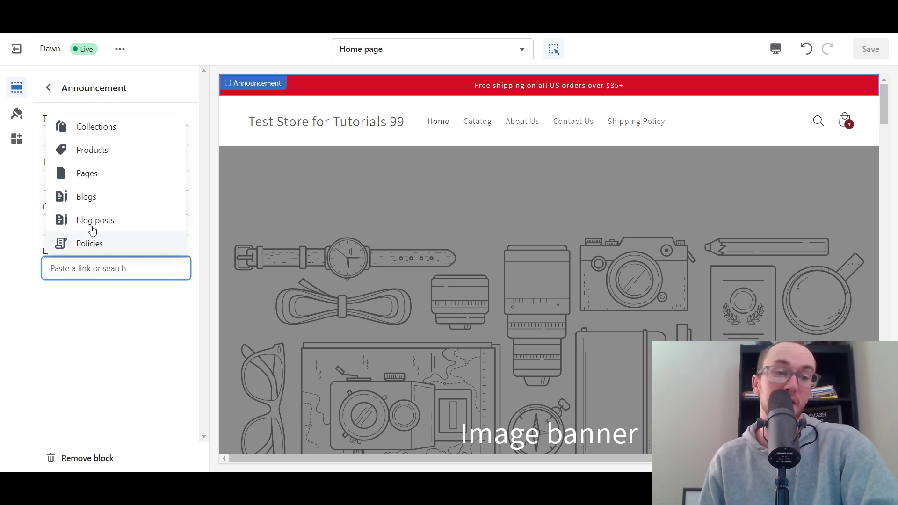
click(112, 369)
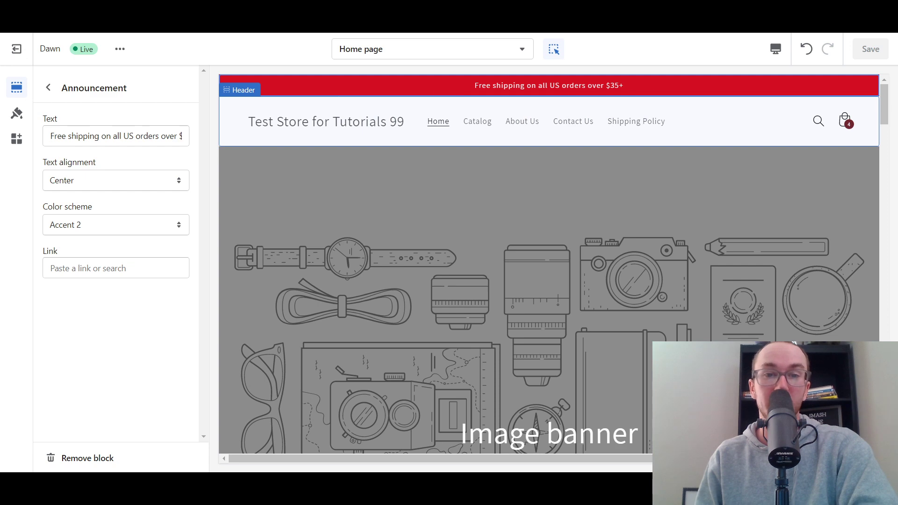
Step: Leave the theme editor and apply the discount code FREESHIPPING to the Cat Brush order in the store's checkout
click(16, 49)
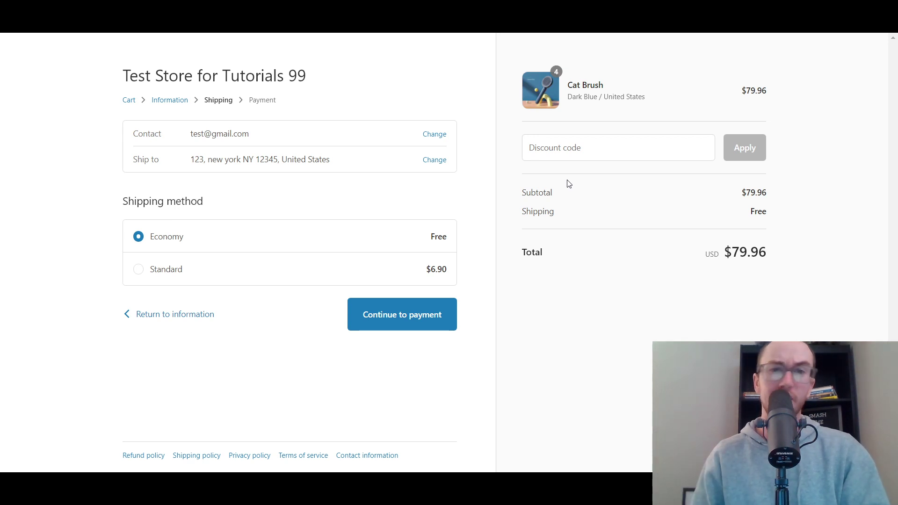
click(557, 154)
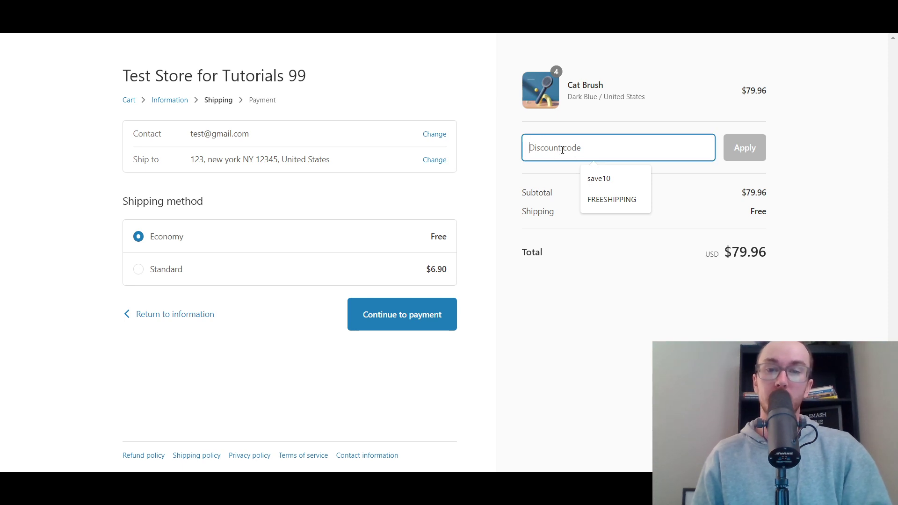
click(634, 199)
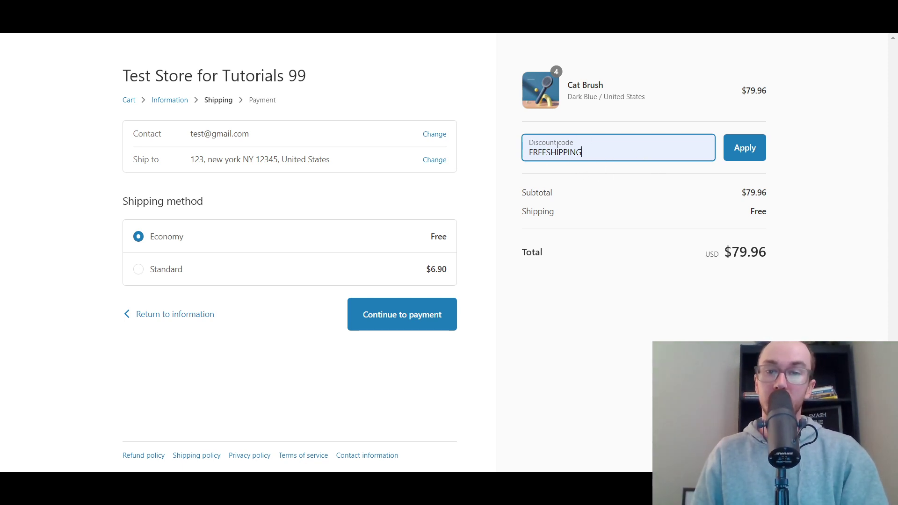
click(744, 147)
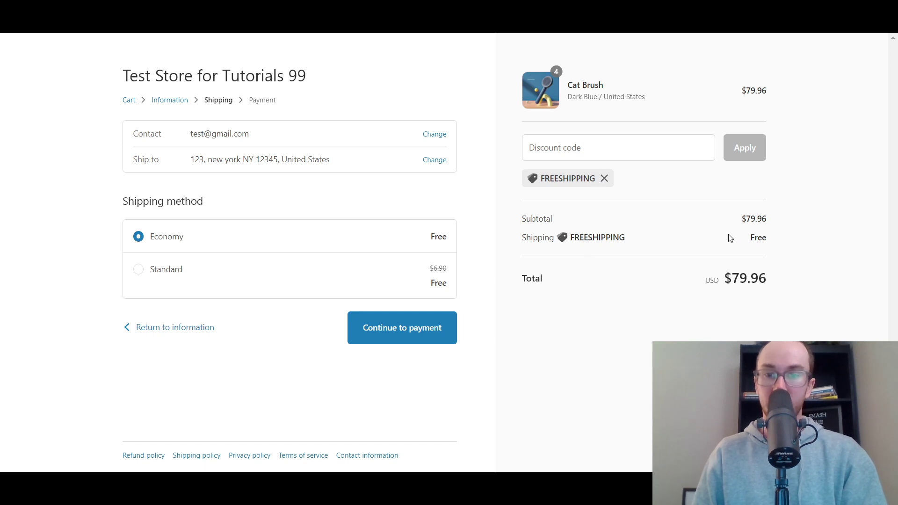
click(150, 284)
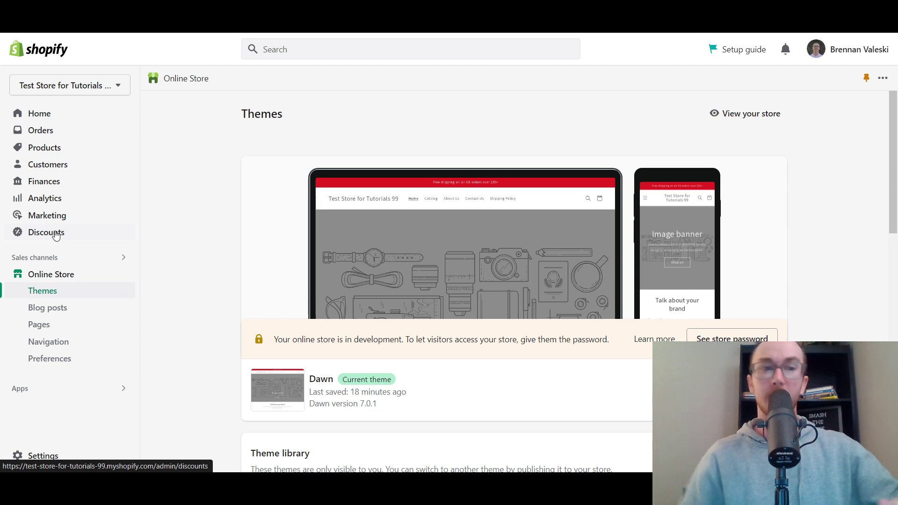
Step: Open the FREESHIPPING discount in the store admin, examine its settings and return to the list of discounts
click(56, 235)
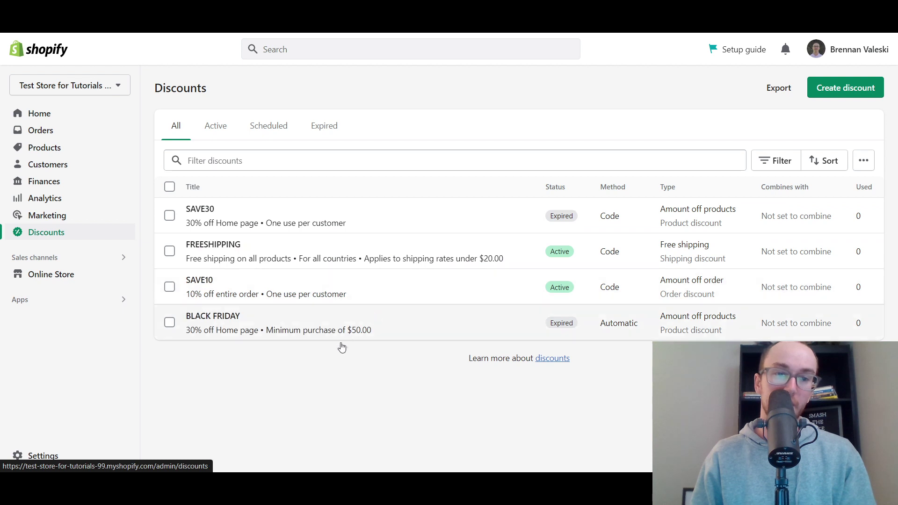
click(353, 247)
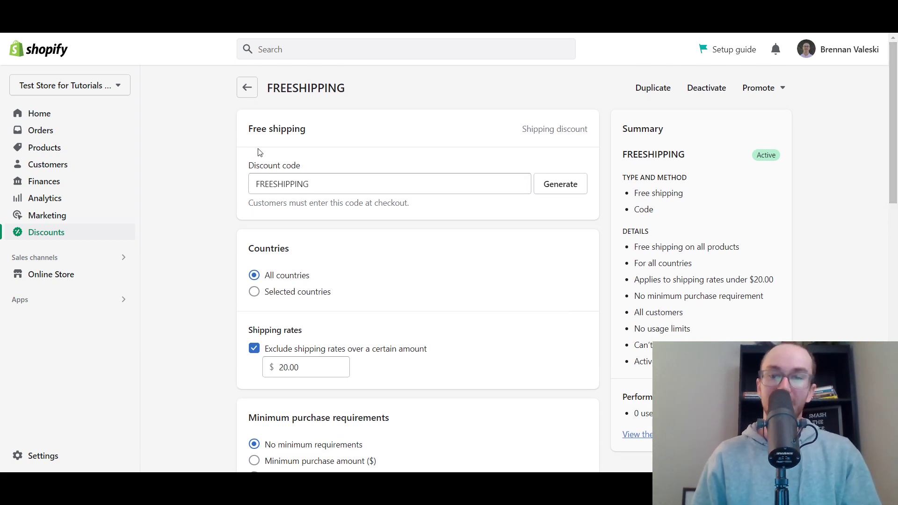
click(251, 90)
Step: Start creating a Free shipping discount and generate a random discount code for it
click(842, 89)
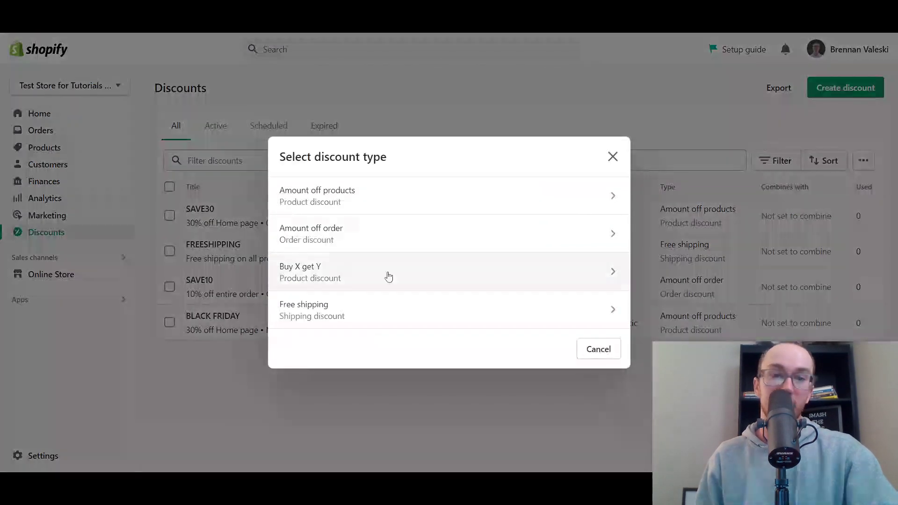
click(355, 318)
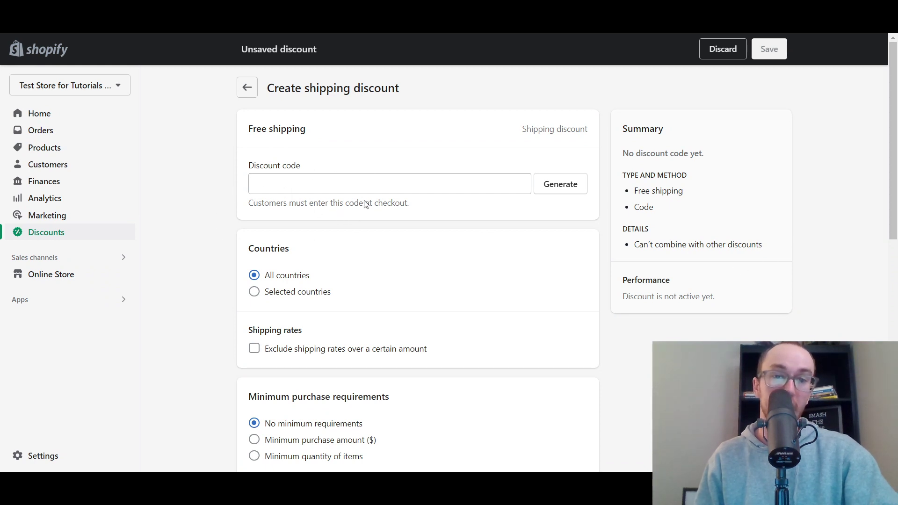
click(575, 184)
click(574, 190)
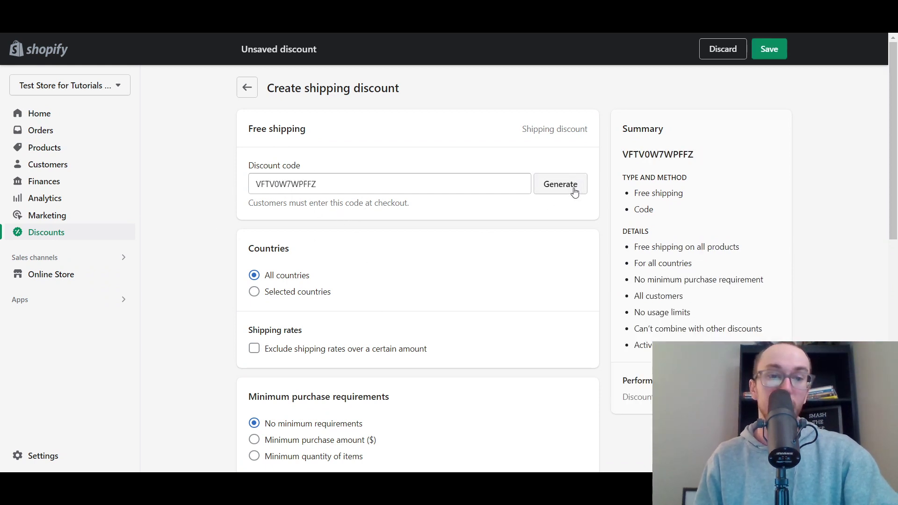
click(574, 191)
click(575, 191)
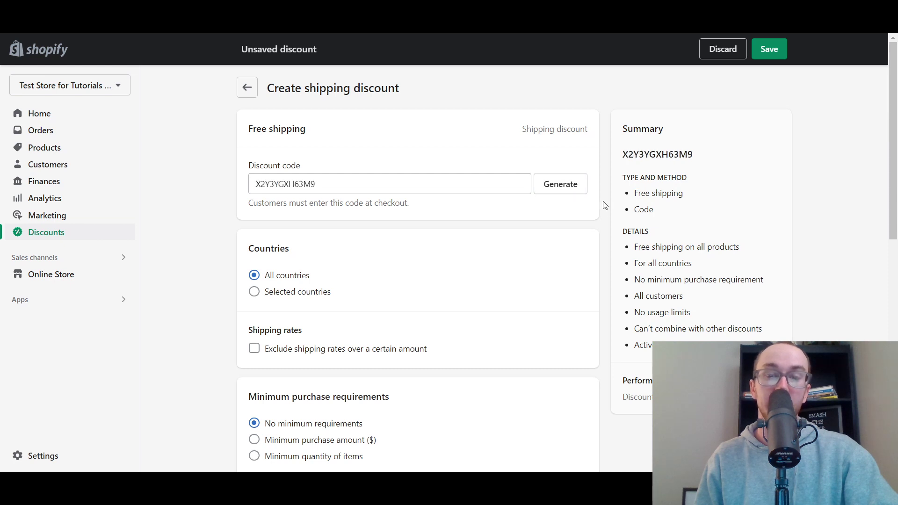
Step: Replace the generated discount code with freeshipping2
drag(338, 178, 236, 175)
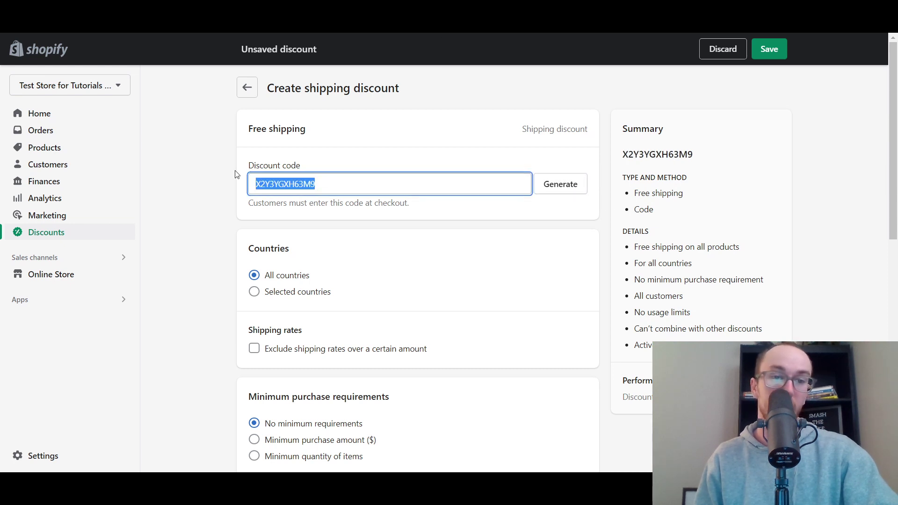
text(free)
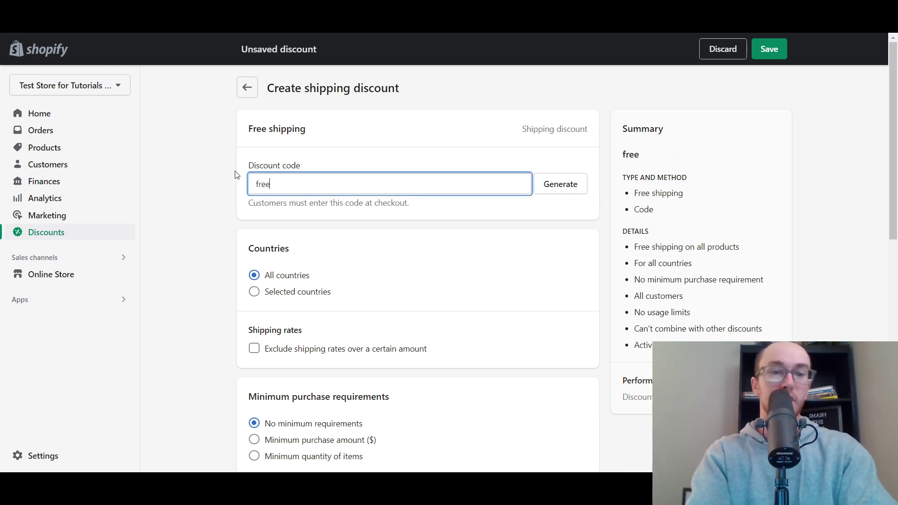
text(shipping2)
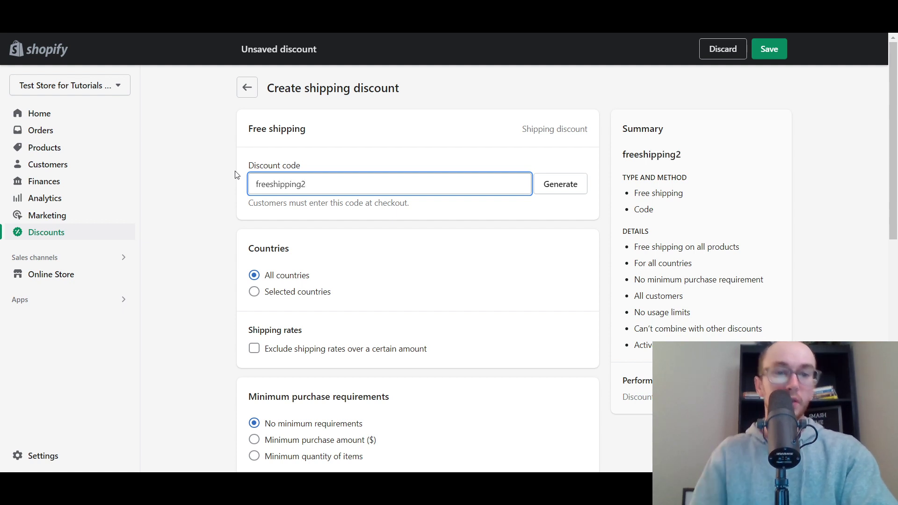
click(235, 175)
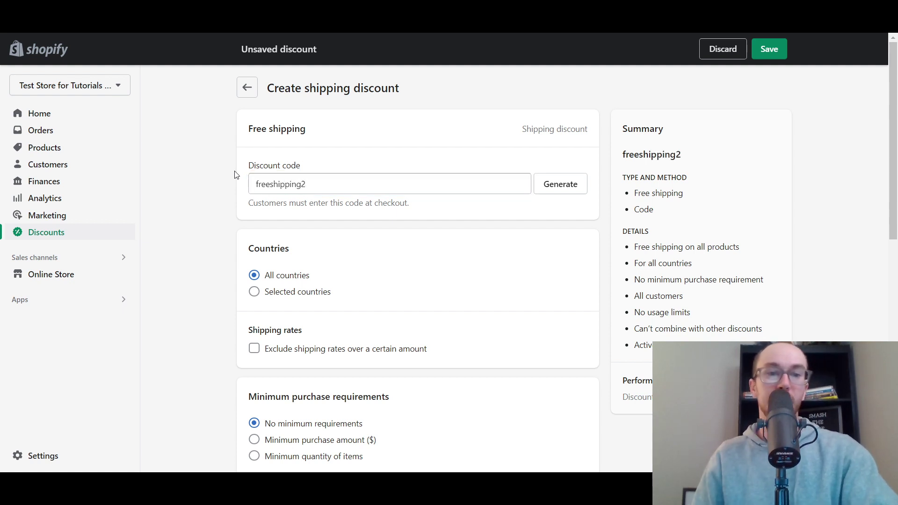
Step: Compare the minimum purchase requirements for the freeshipping2 discount and choose Minimum quantity of items
scroll(217, 218, down, 1)
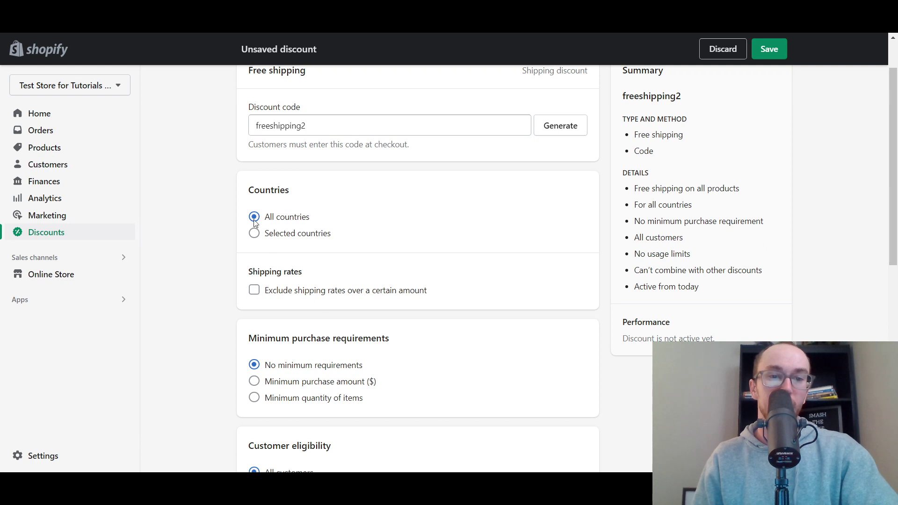
scroll(236, 344, down, 2)
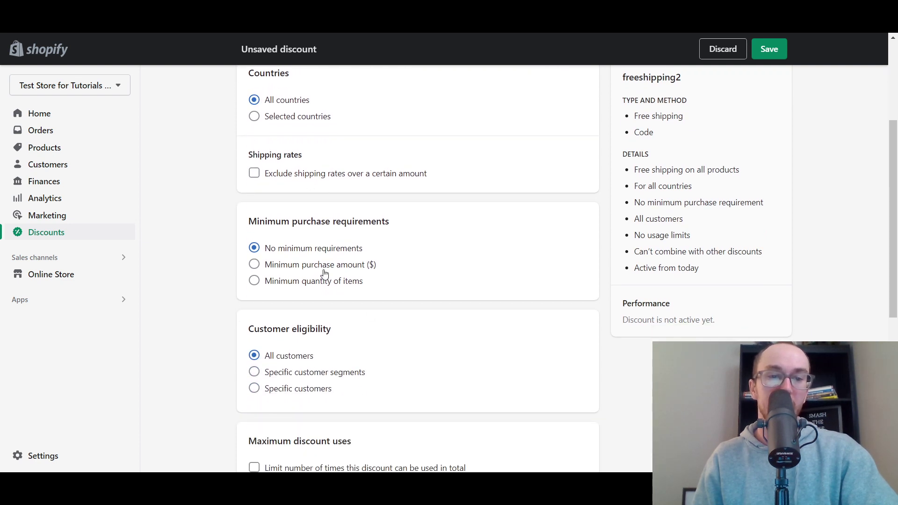
click(336, 269)
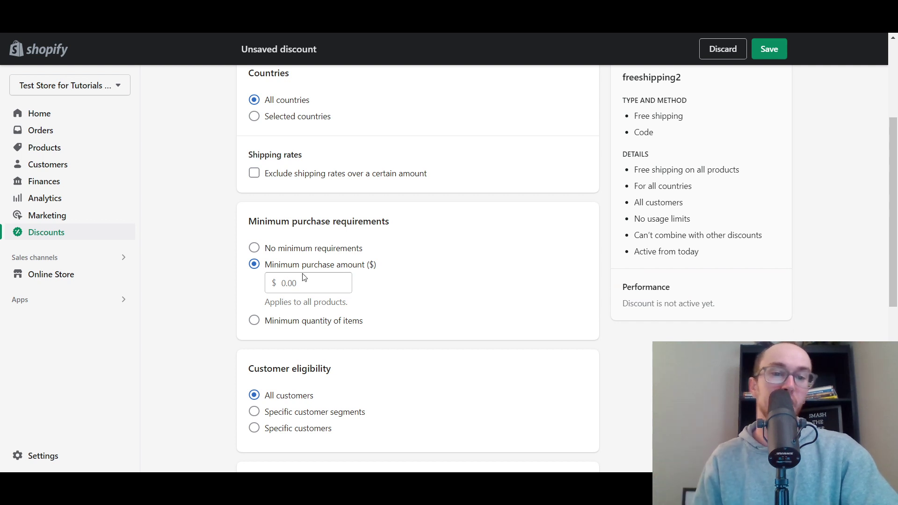
click(333, 249)
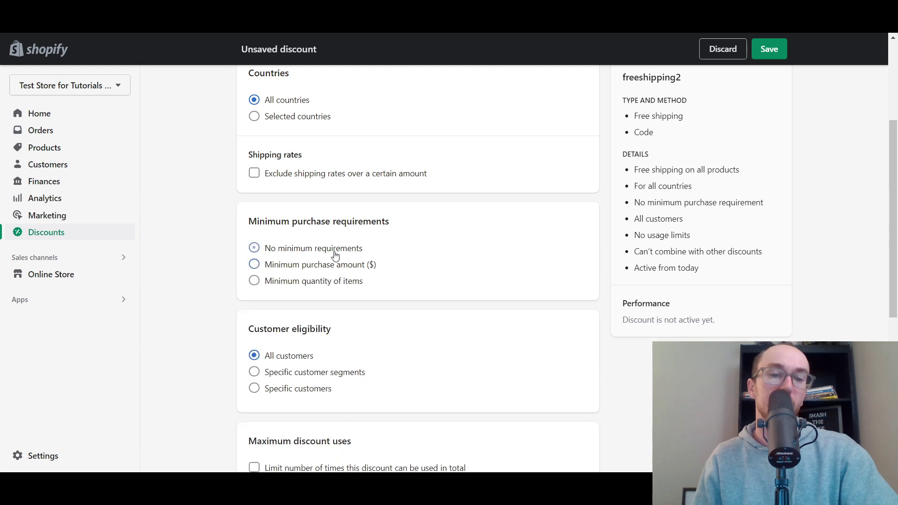
click(274, 284)
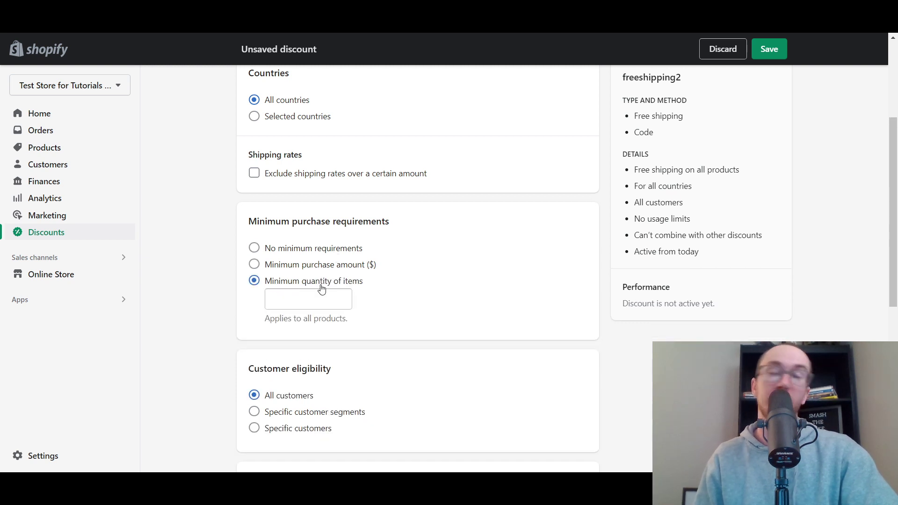
click(321, 251)
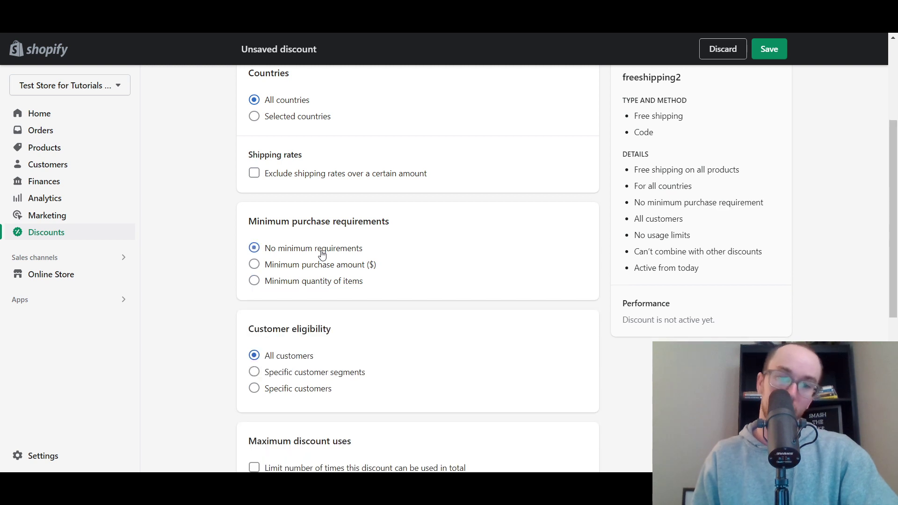
click(253, 284)
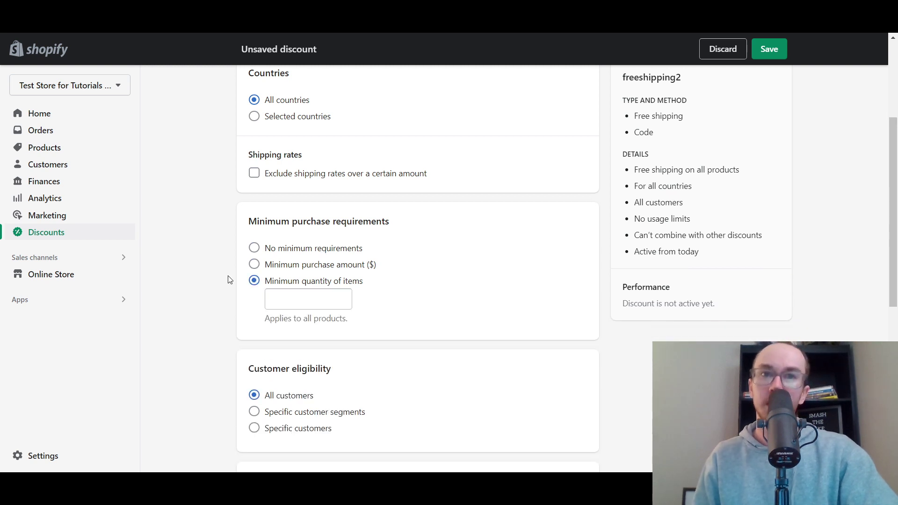
Step: Try the total-use and one-use-per-customer limits under Maximum discount uses, leaving both turned off
scroll(227, 282, down, 2)
scroll(228, 282, down, 5)
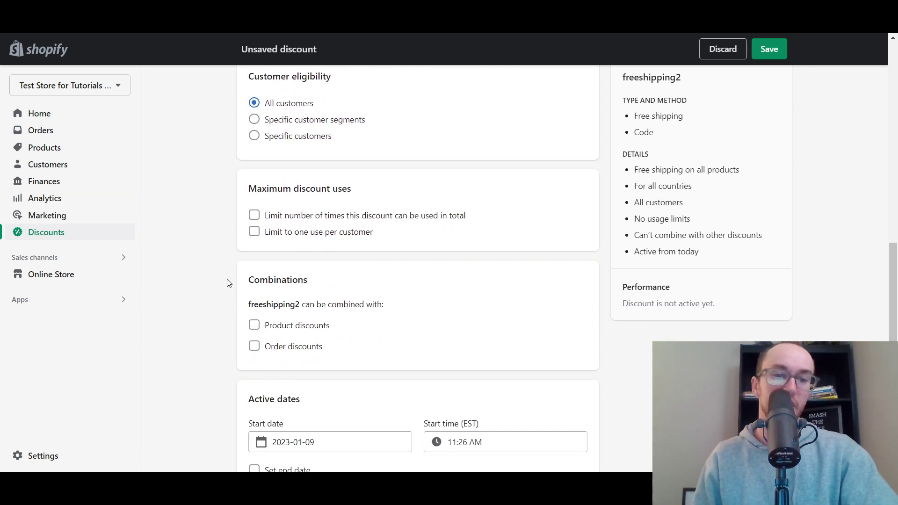
click(293, 230)
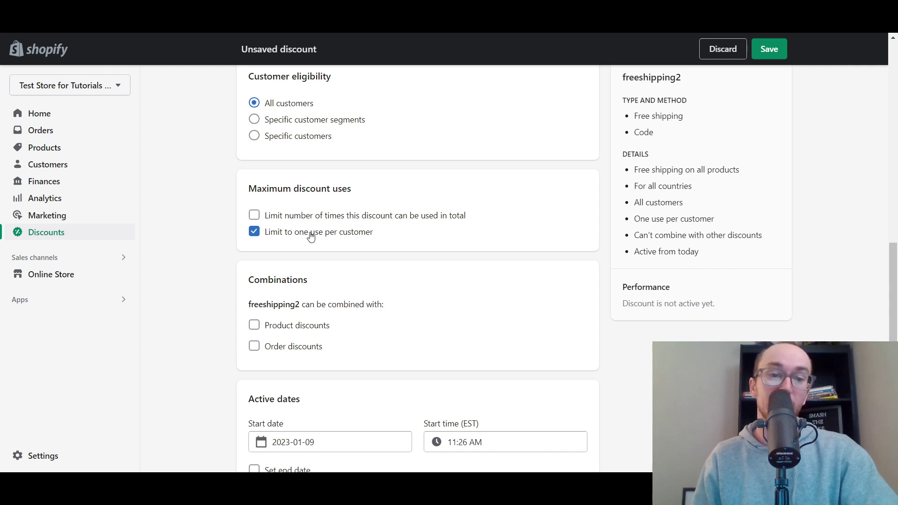
click(311, 233)
click(318, 215)
click(320, 232)
click(322, 215)
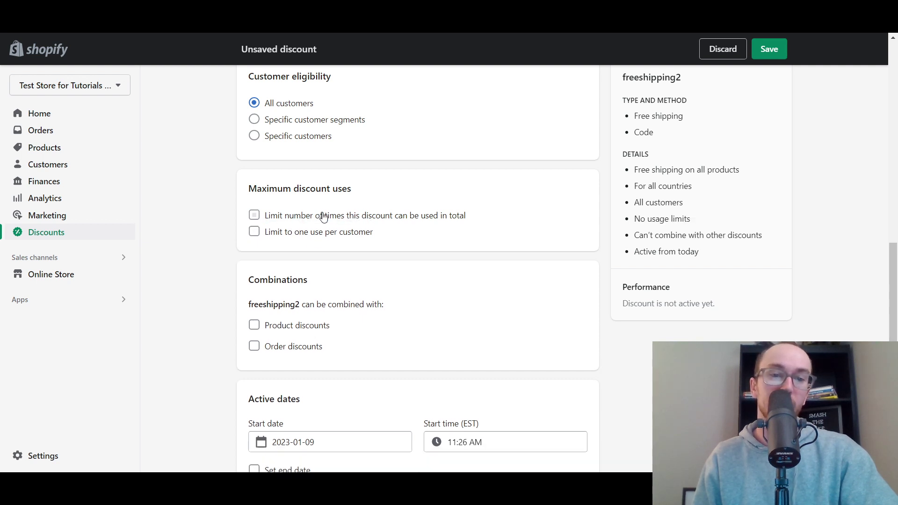
click(325, 236)
click(322, 234)
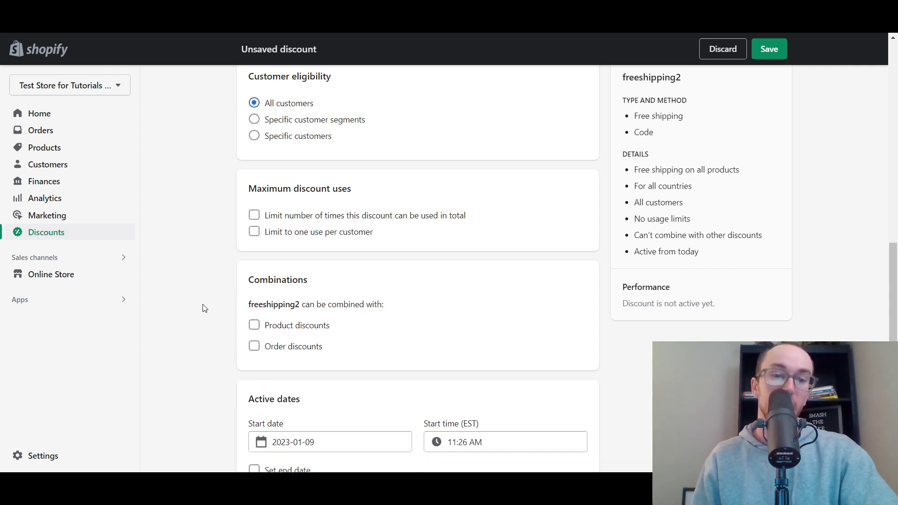
Step: Turn on an end date for the discount's active period and remove it again
scroll(209, 301, down, 2)
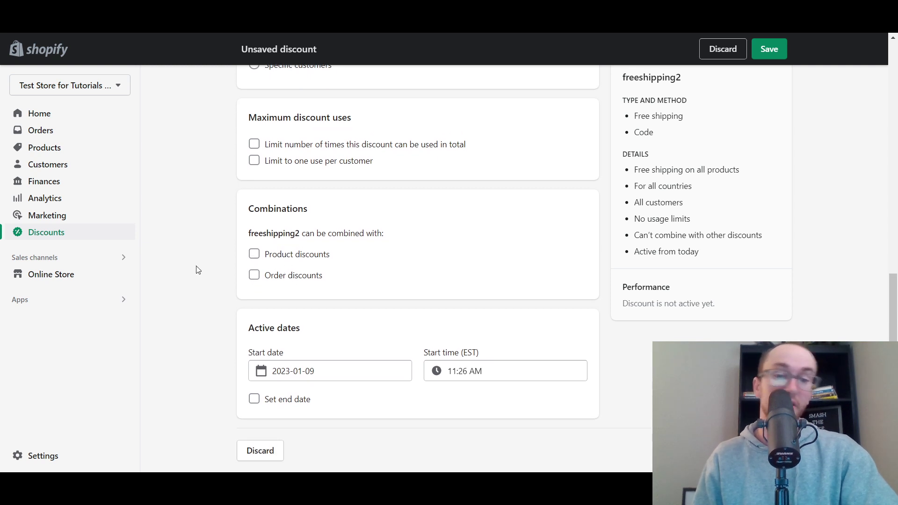
click(256, 400)
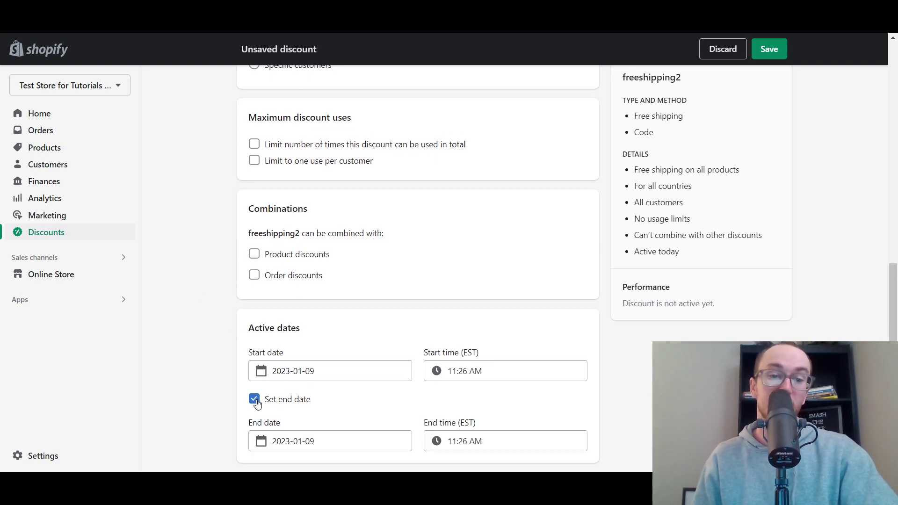
click(255, 400)
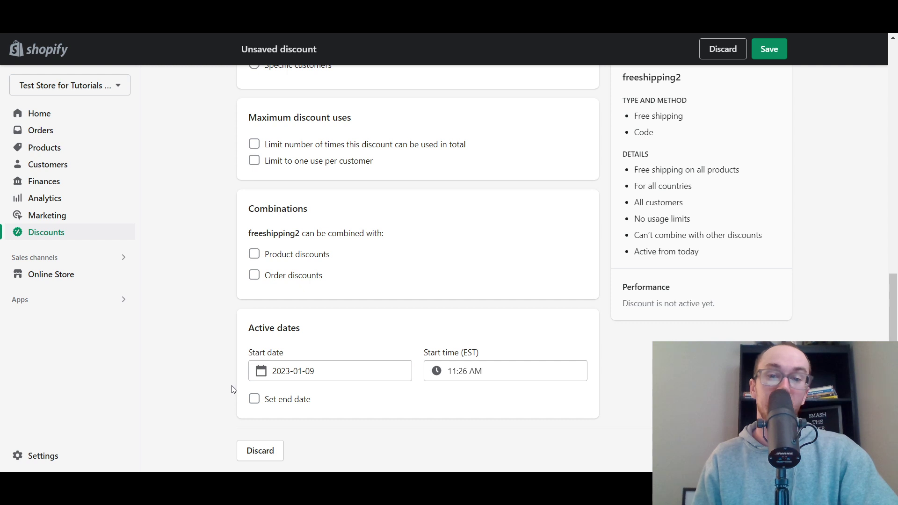
Step: Enable excluding shipping rates over a certain amount for the discount
scroll(233, 390, up, 10)
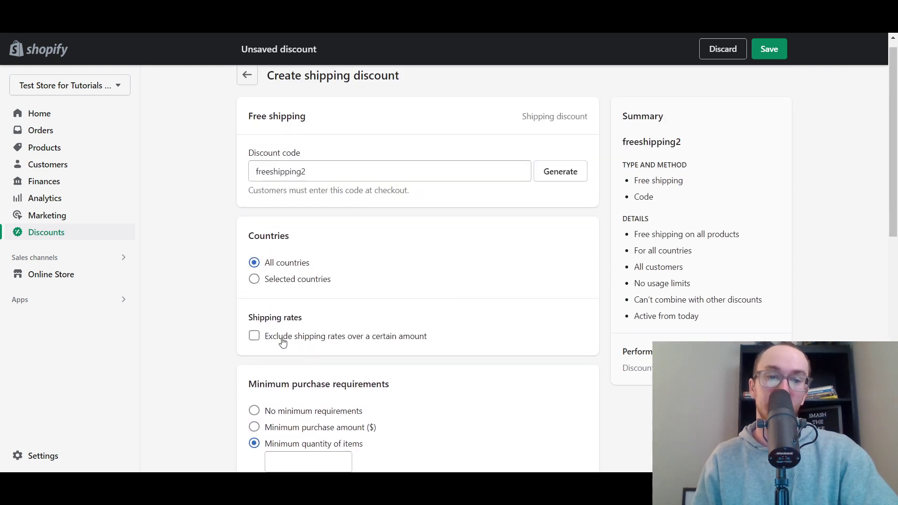
click(343, 341)
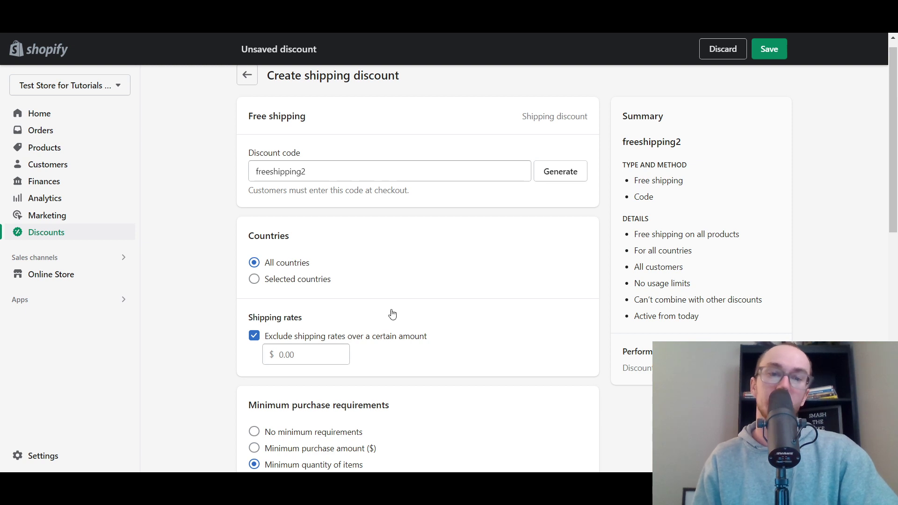
Step: Review the shipping discount form from the discount code down to its active dates
key(alt+Tab)
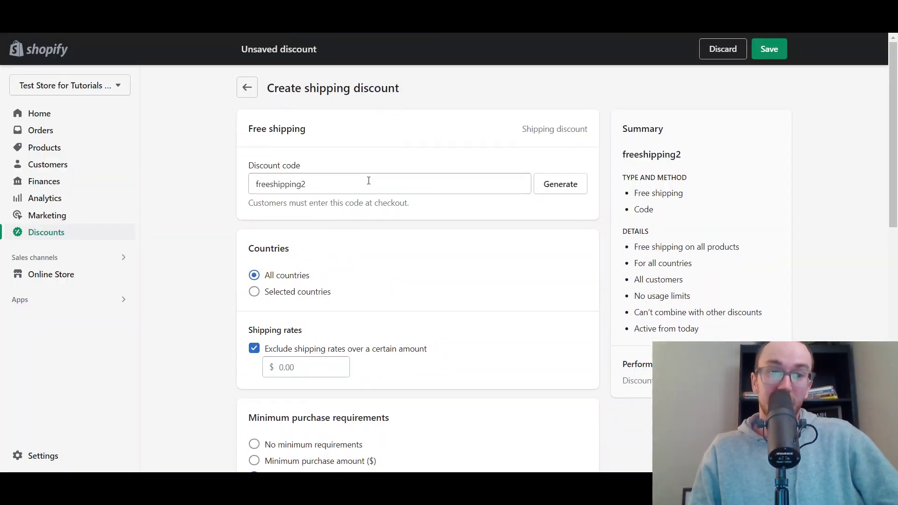
scroll(895, 170, down, 1)
scroll(896, 169, down, 10)
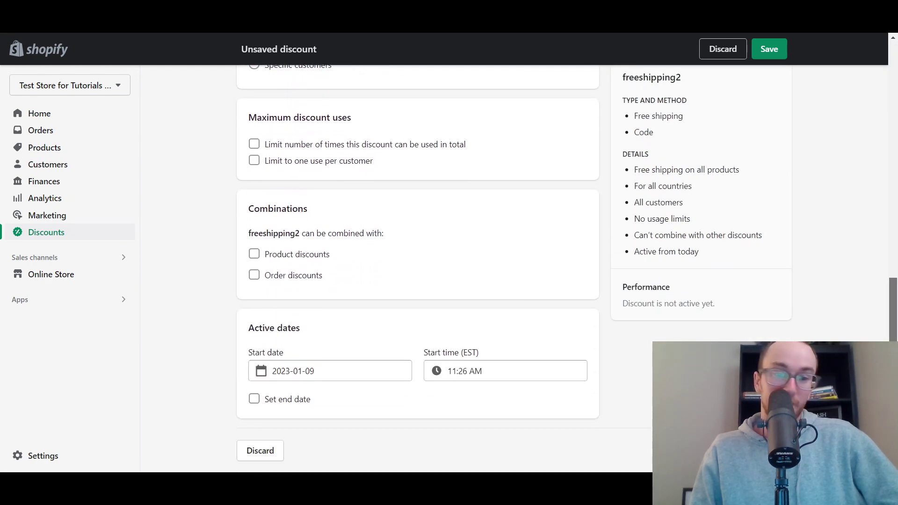
scroll(421, 269, up, 5)
scroll(386, 272, up, 5)
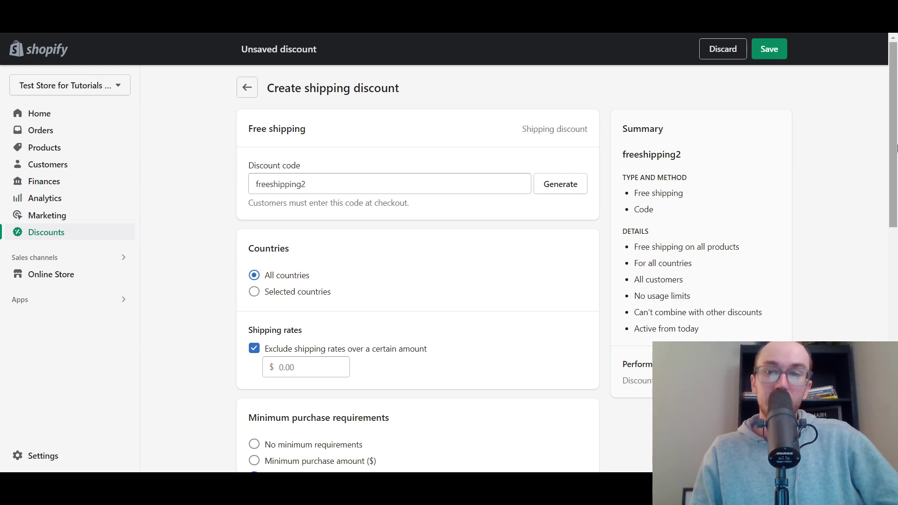
drag(895, 148, 895, 129)
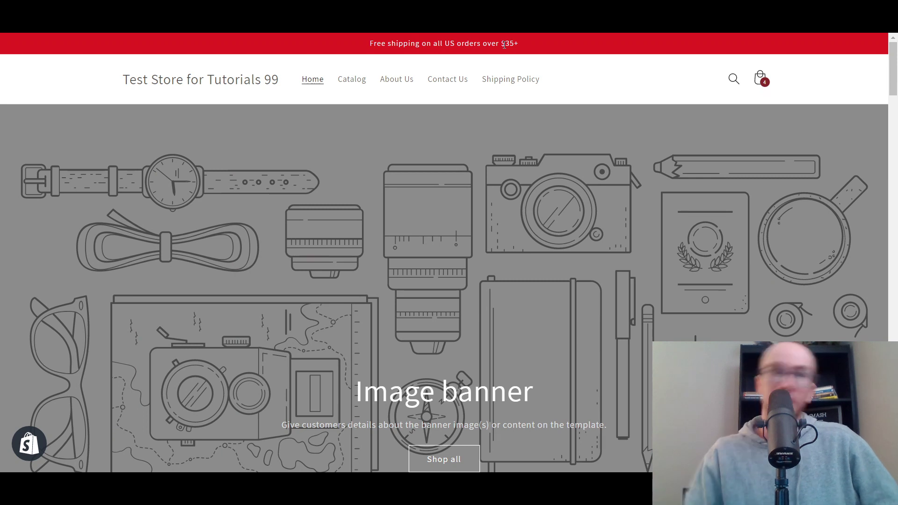
Step: Examine the free shipping announcement on the storefront home page and return to the unsaved discount
drag(371, 40, 515, 46)
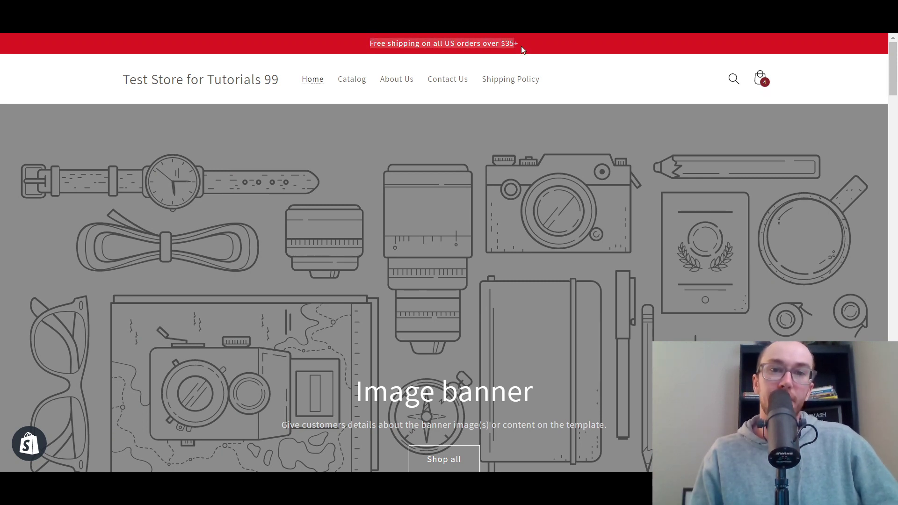
click(550, 46)
drag(583, 50, 372, 48)
click(373, 51)
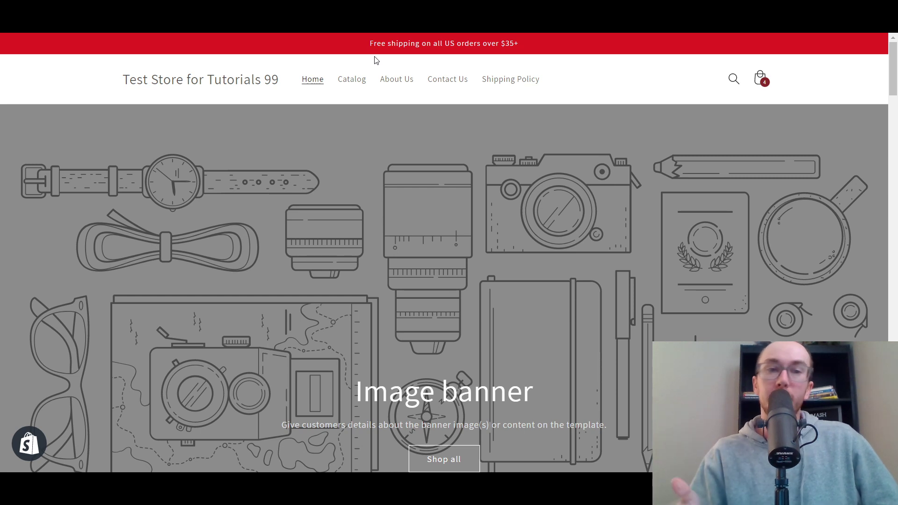
click(271, 5)
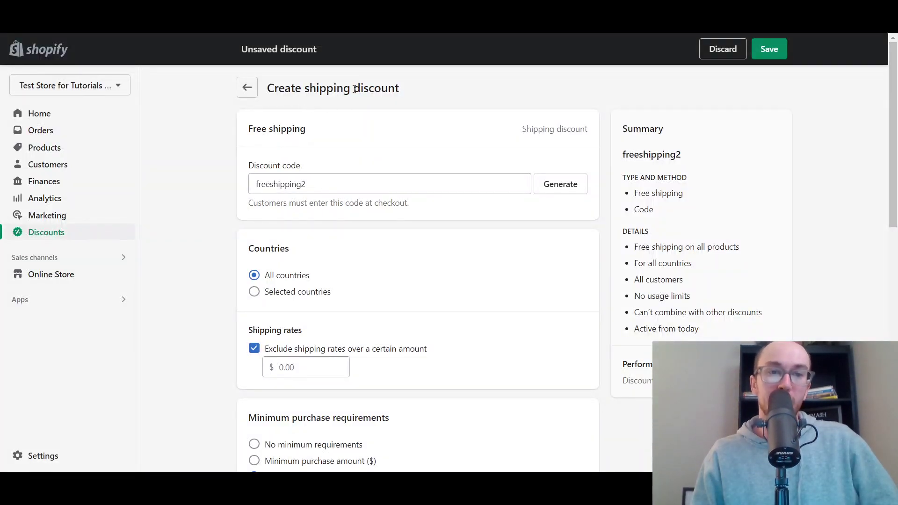
Step: Start leaving the unsaved discount page and cancel to keep editing it
scroll(370, 314, down, 5)
scroll(370, 314, up, 5)
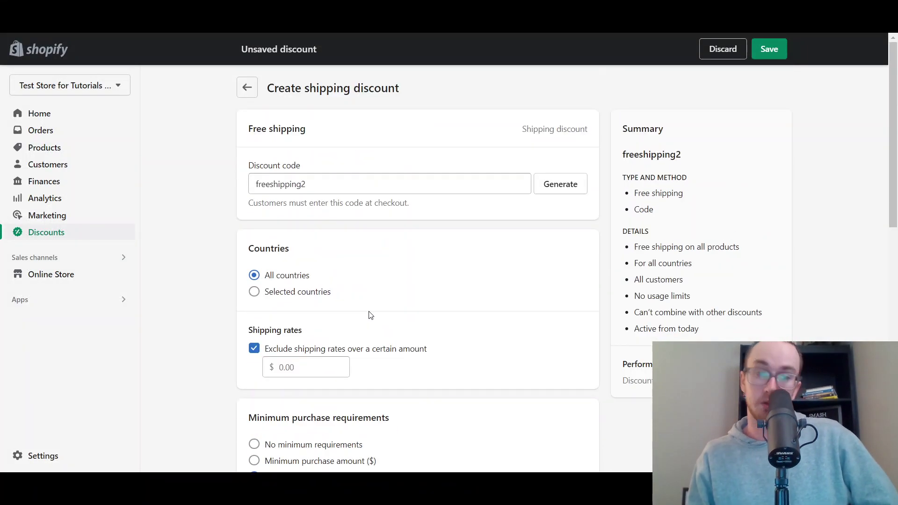
click(249, 93)
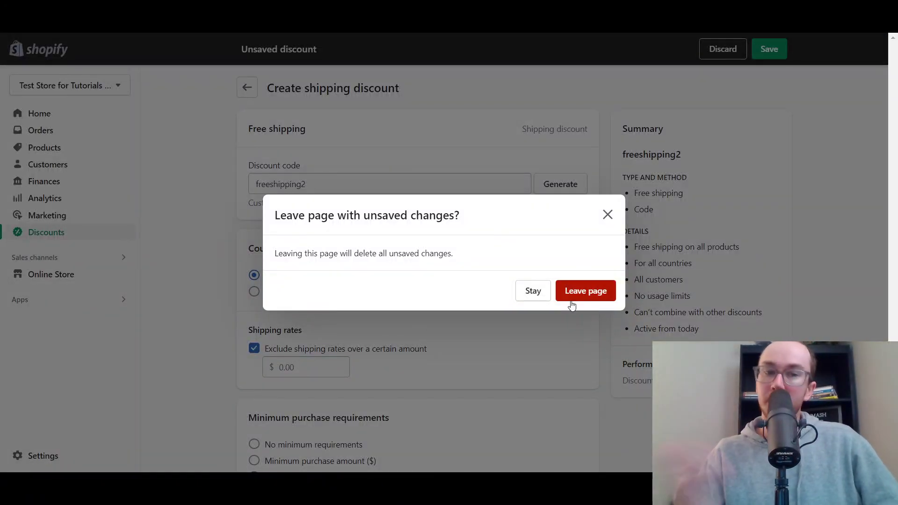
click(607, 215)
Step: Review the discount's eligibility, usage, combination and active date settings, and dismiss another attempt to leave the page
scroll(577, 276, down, 8)
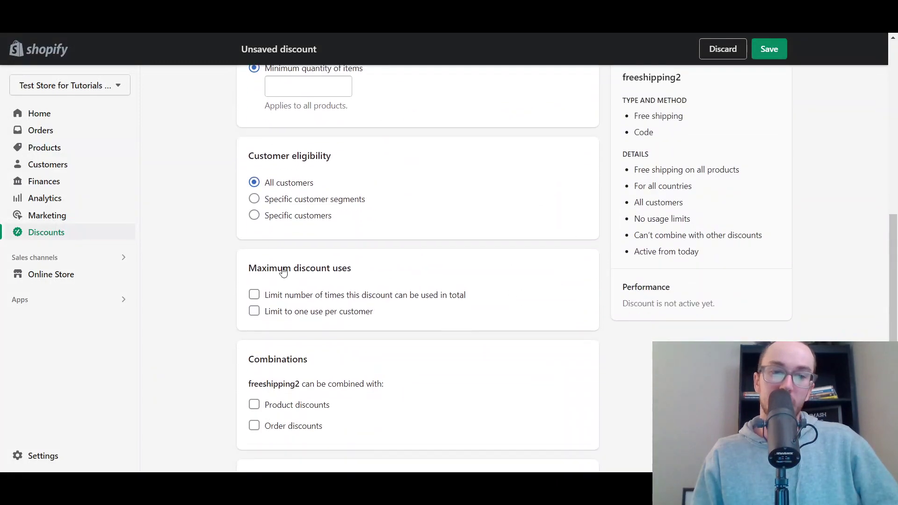
scroll(267, 294, down, 3)
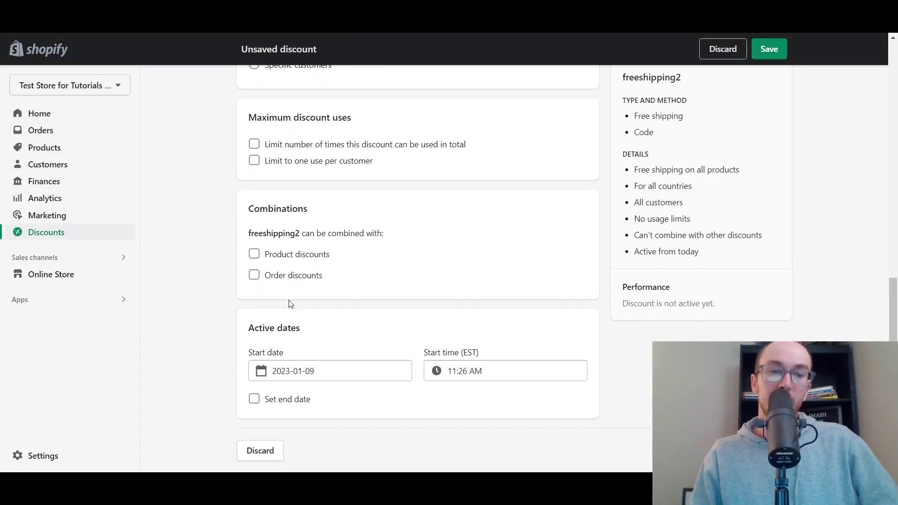
scroll(469, 411, up, 10)
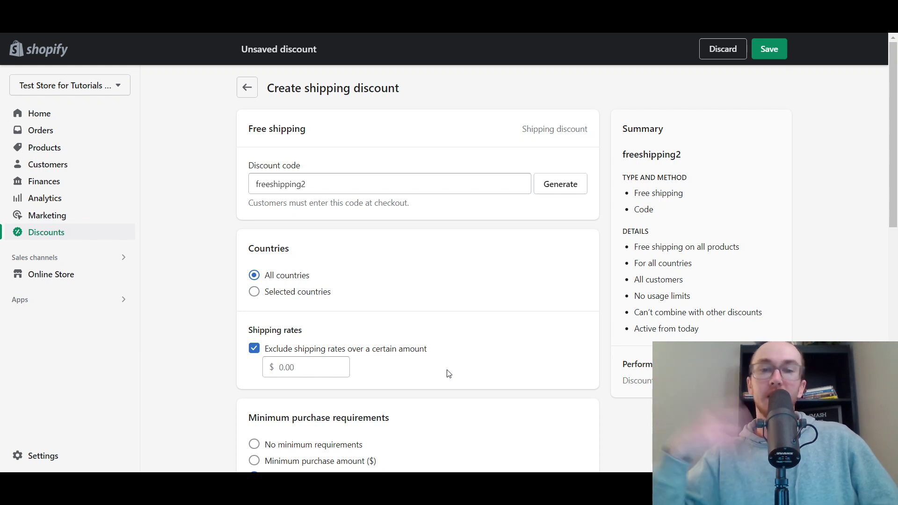
click(241, 93)
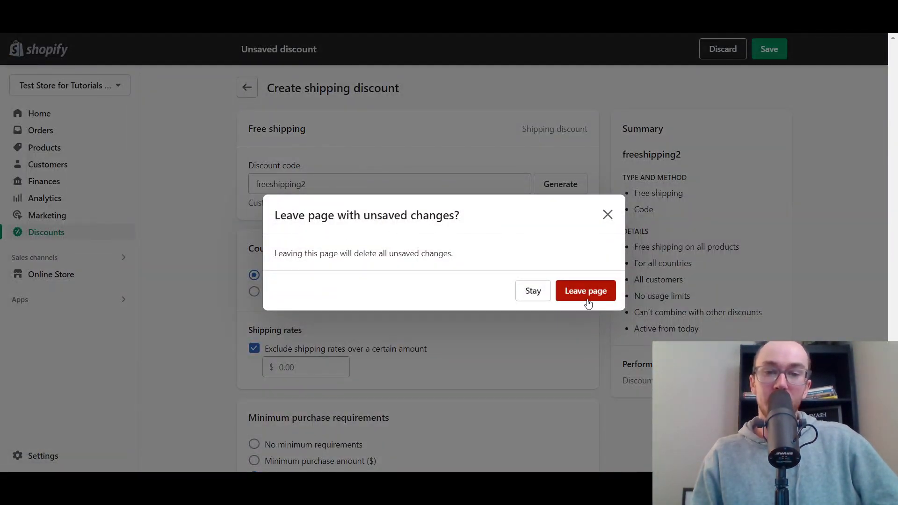
click(606, 214)
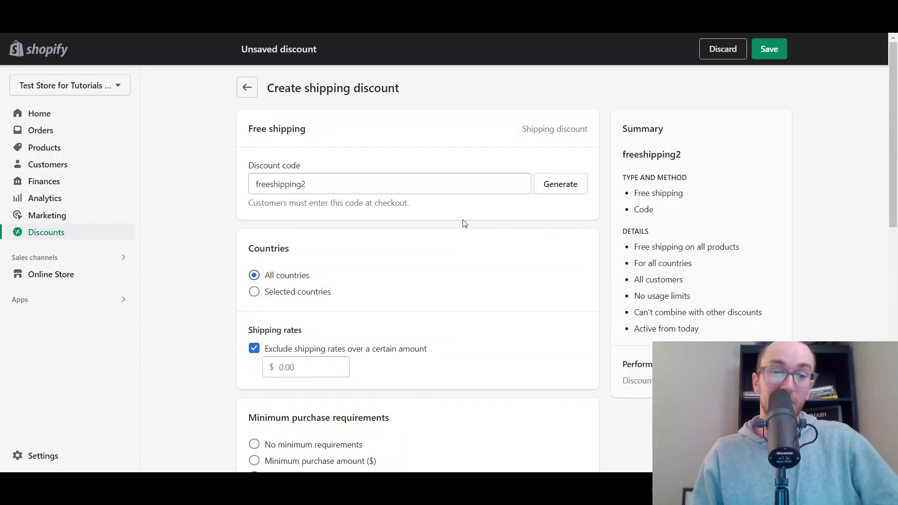